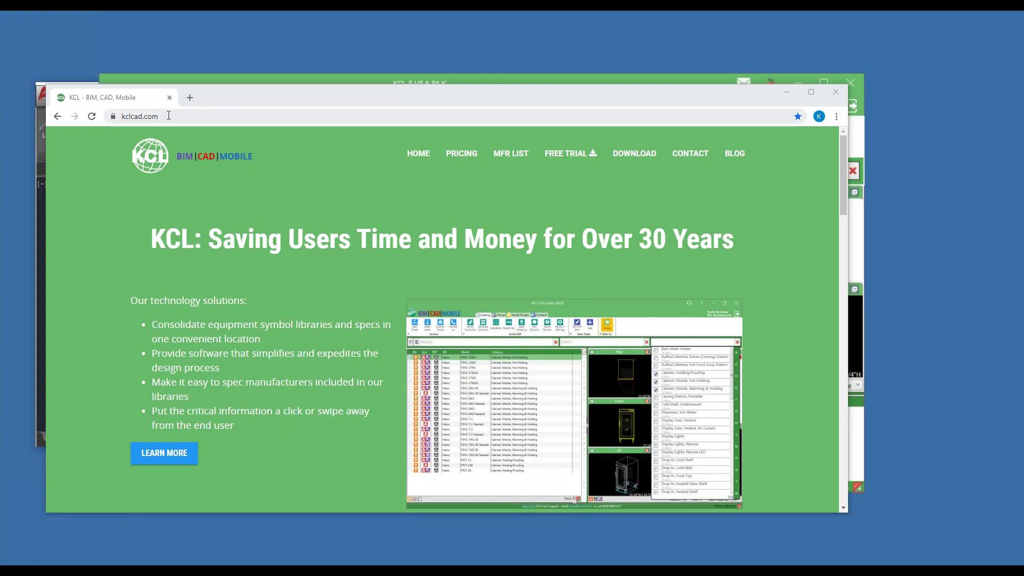
Step: Download the KCL 5 Desktop Windows installer, KCLInstallWizard.exe, and open it from the download bar
click(625, 156)
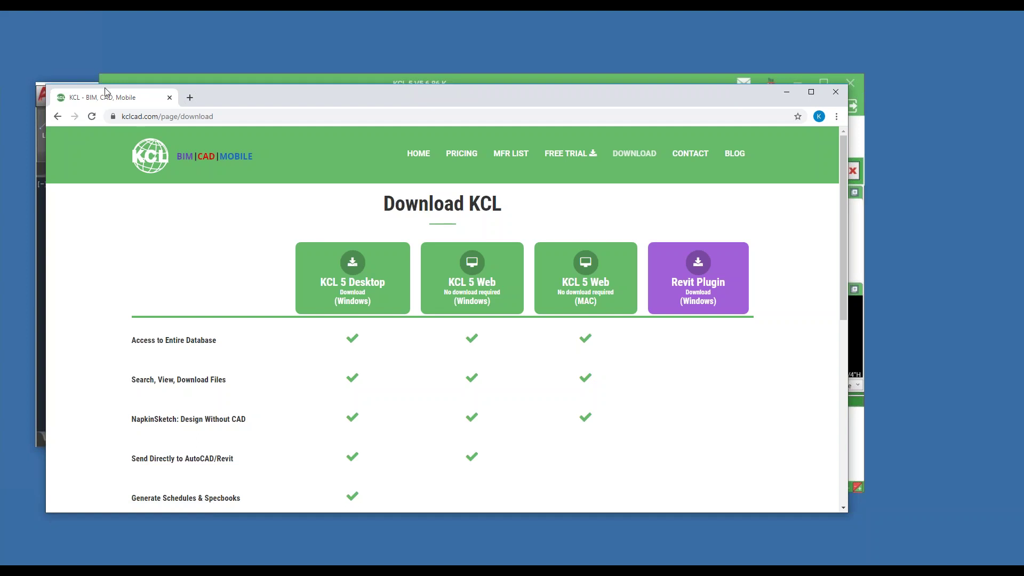
click(355, 277)
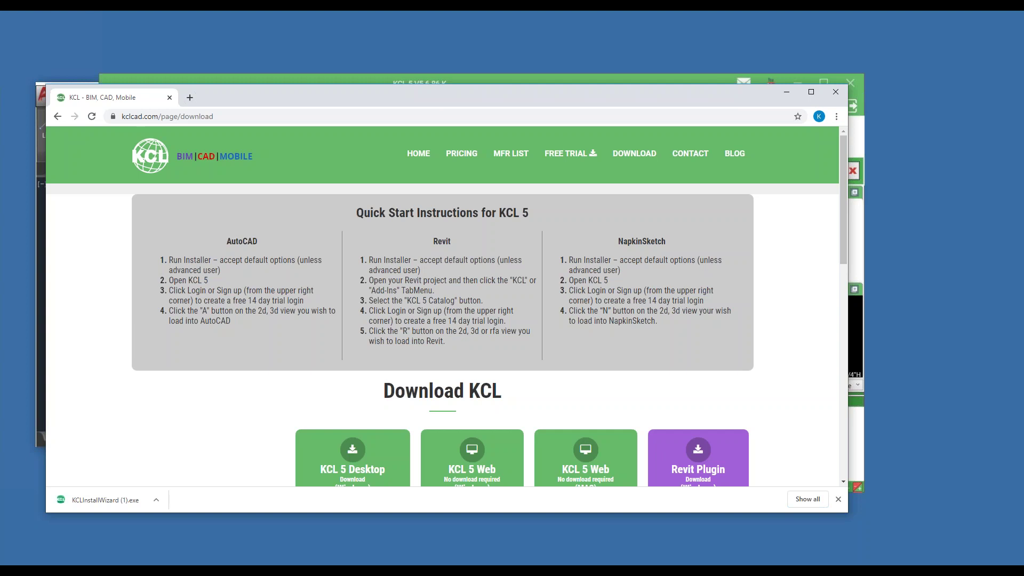
click(155, 499)
Step: Run the installer, choose Modify up to the licence terms, then quit it and minimize the browser
click(178, 432)
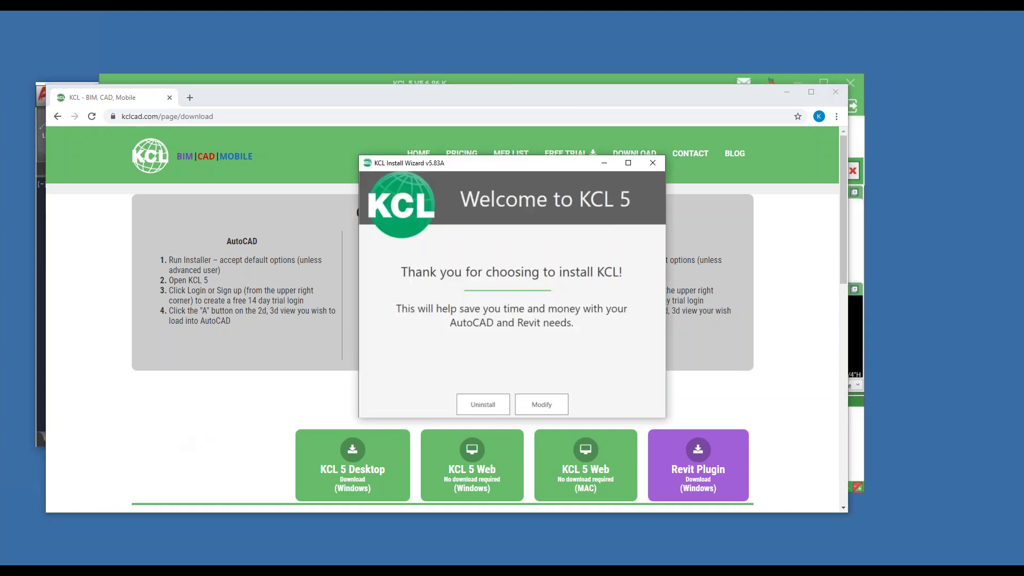
click(545, 404)
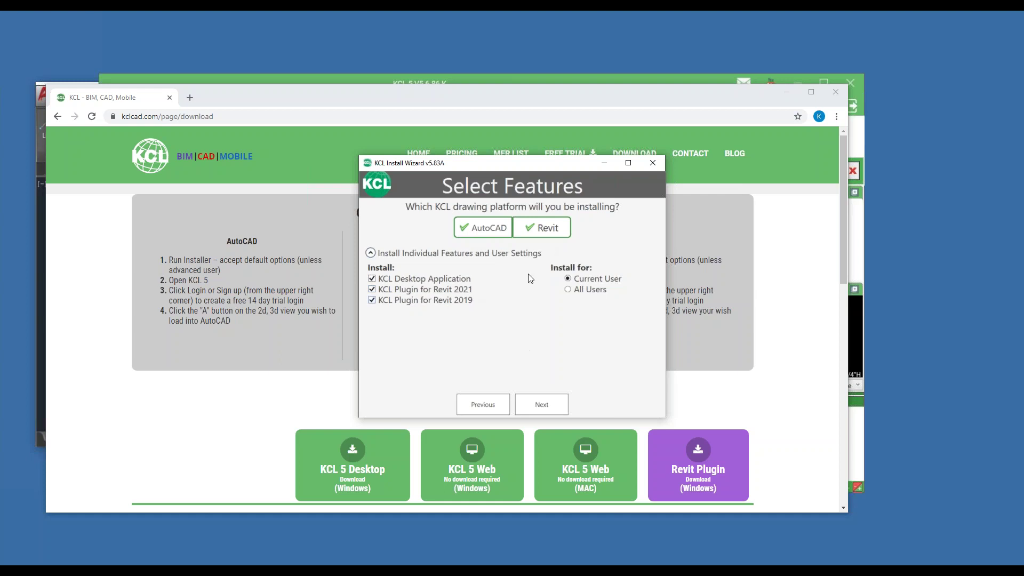
click(544, 405)
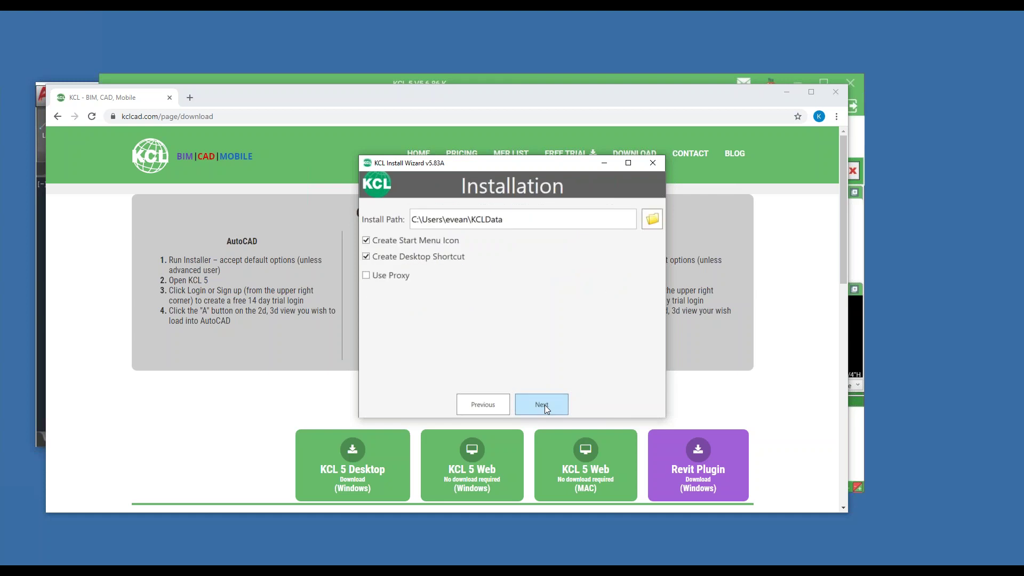
click(544, 405)
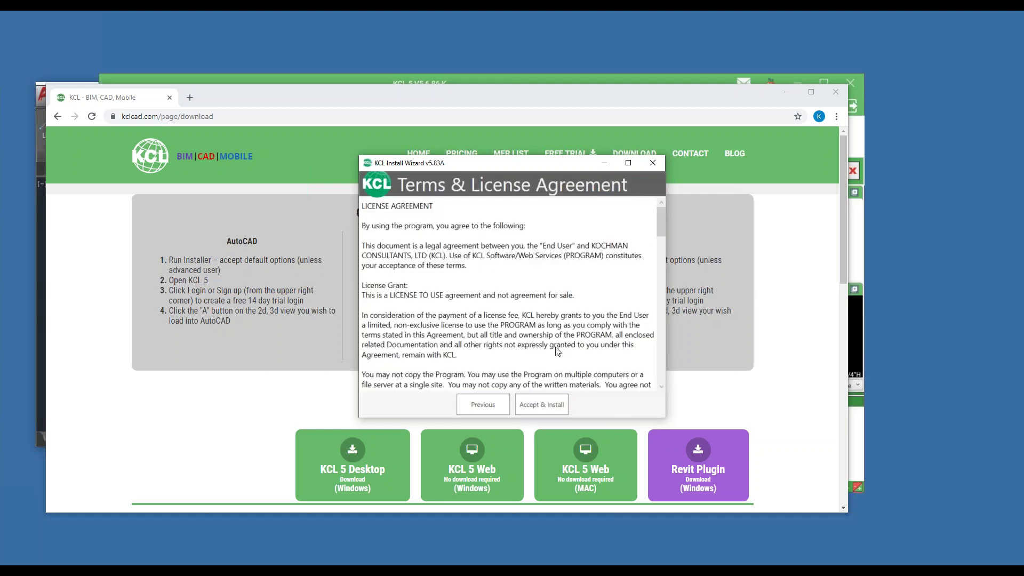
click(653, 163)
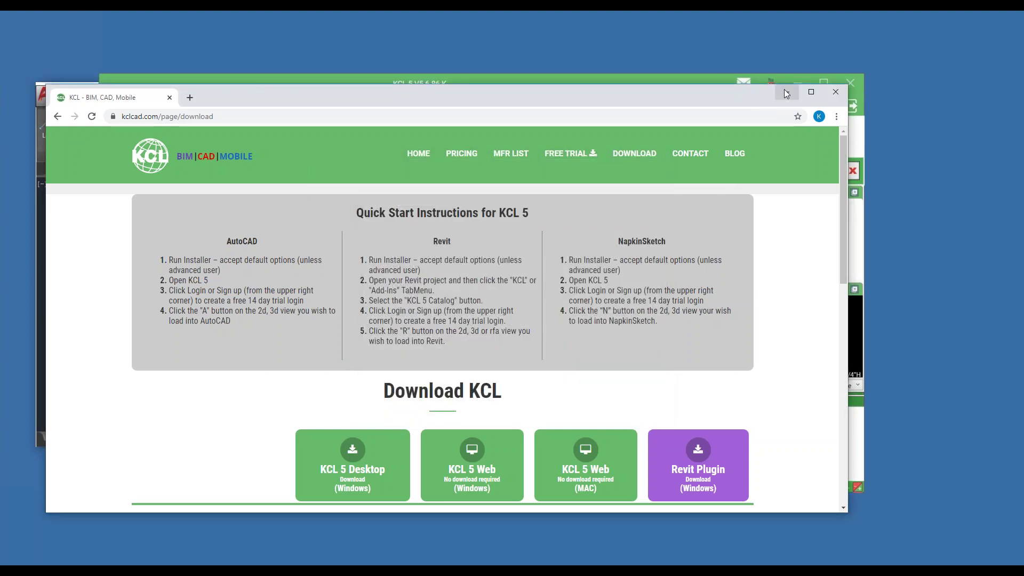
click(786, 94)
Step: Nudge the KCL 5 catalog window slightly left and up on the desktop
drag(503, 85, 480, 81)
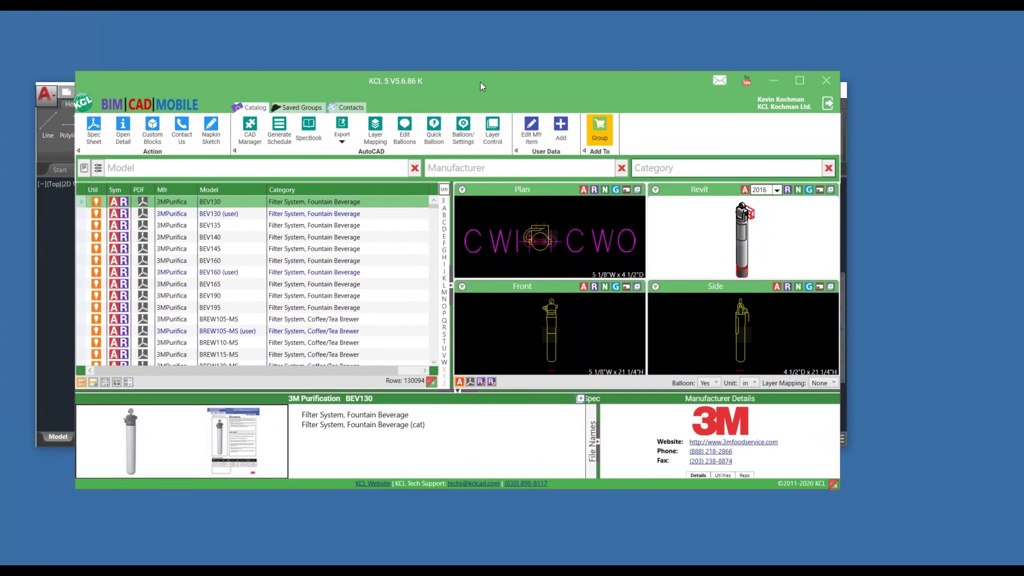
click(463, 129)
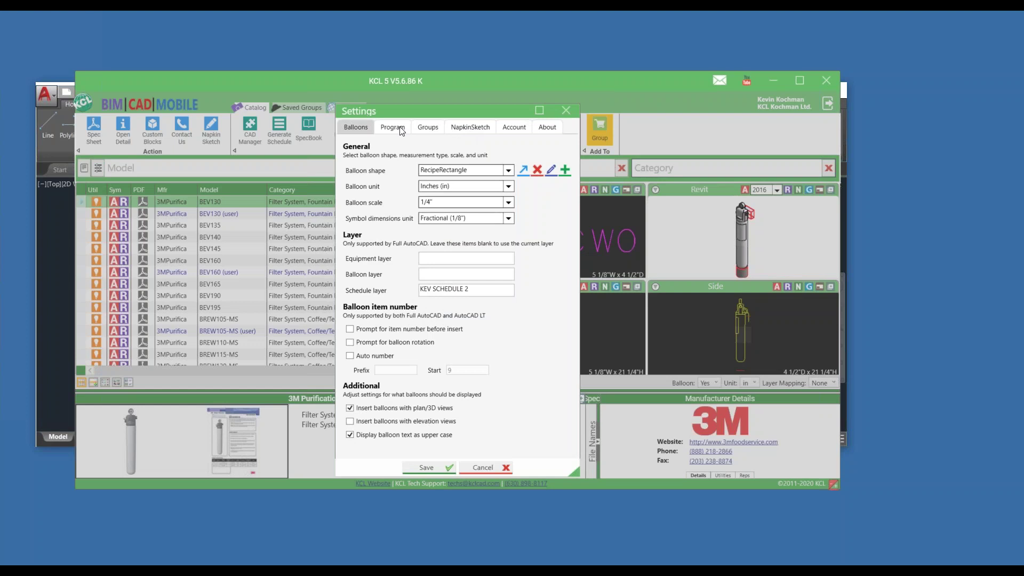
click(401, 127)
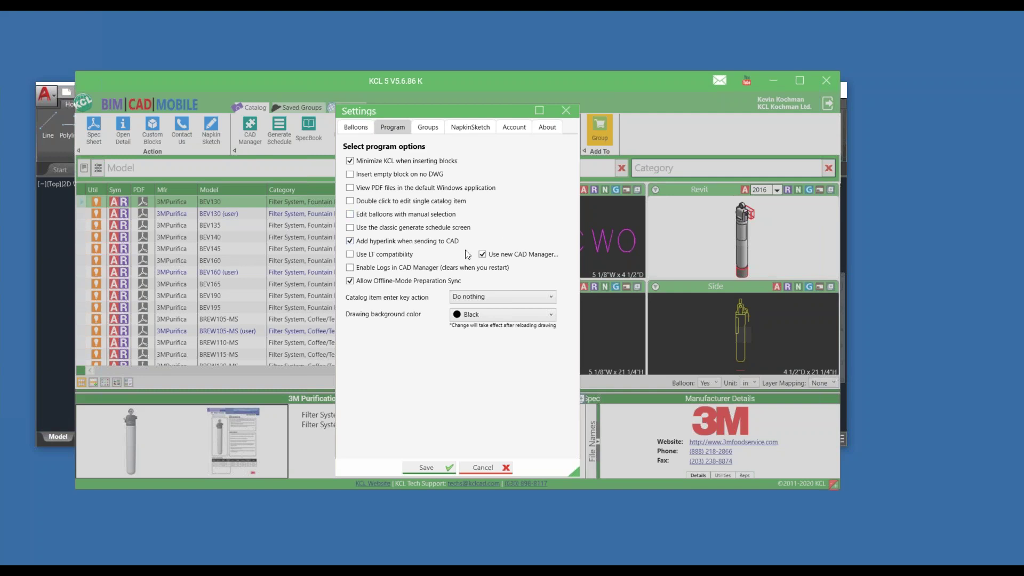
click(483, 254)
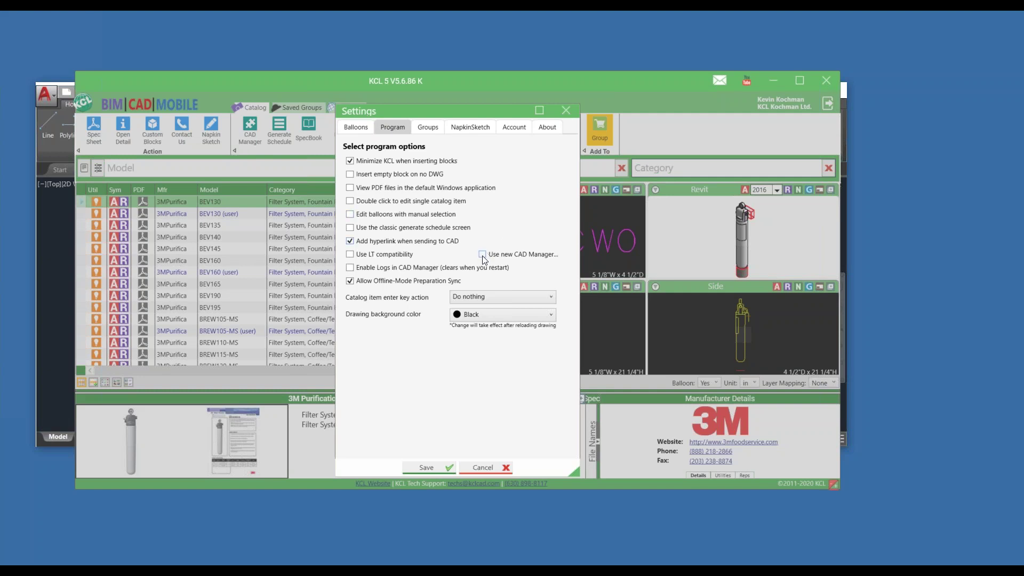
click(426, 467)
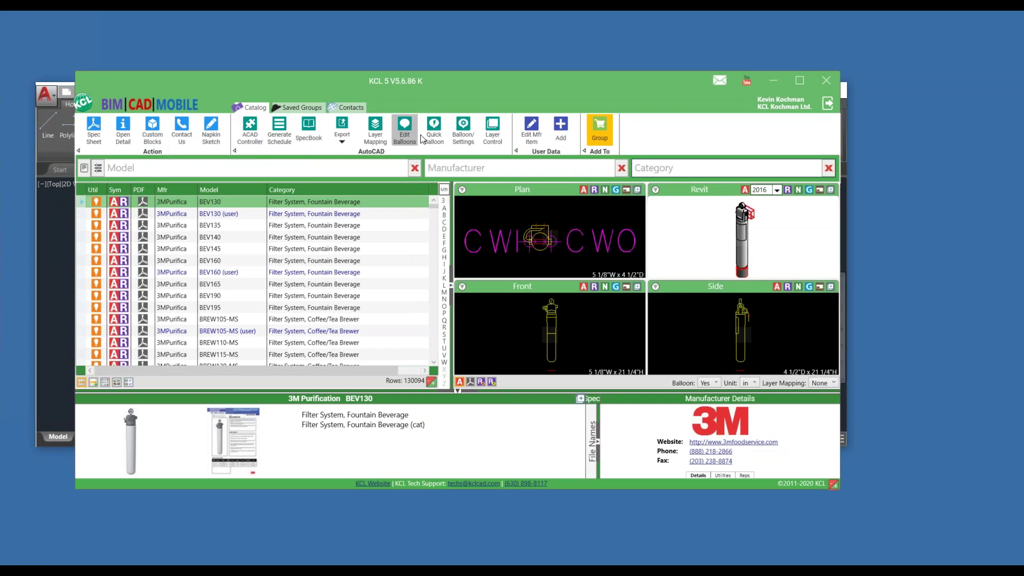
click(460, 125)
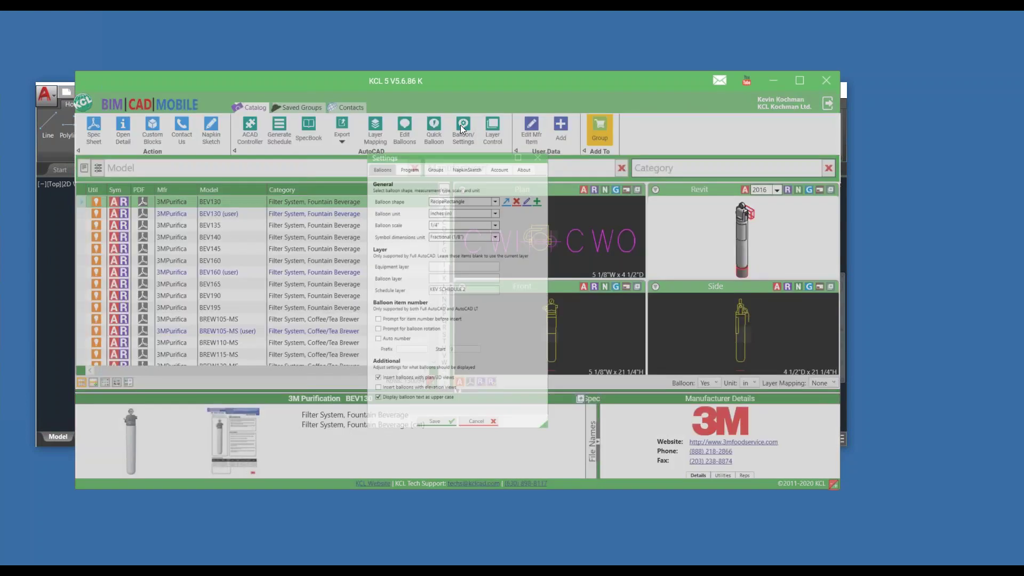
click(394, 126)
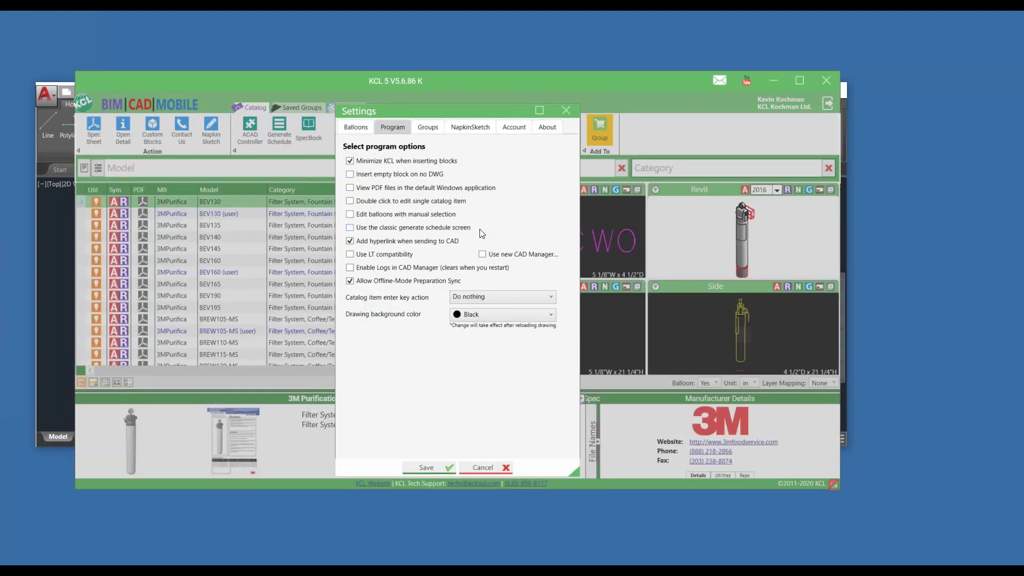
click(426, 467)
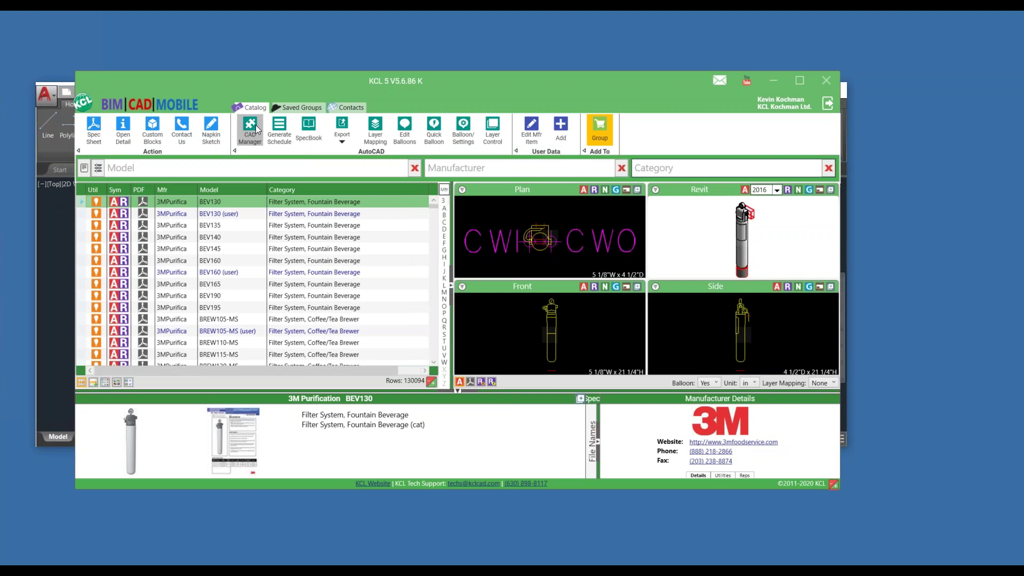
click(182, 130)
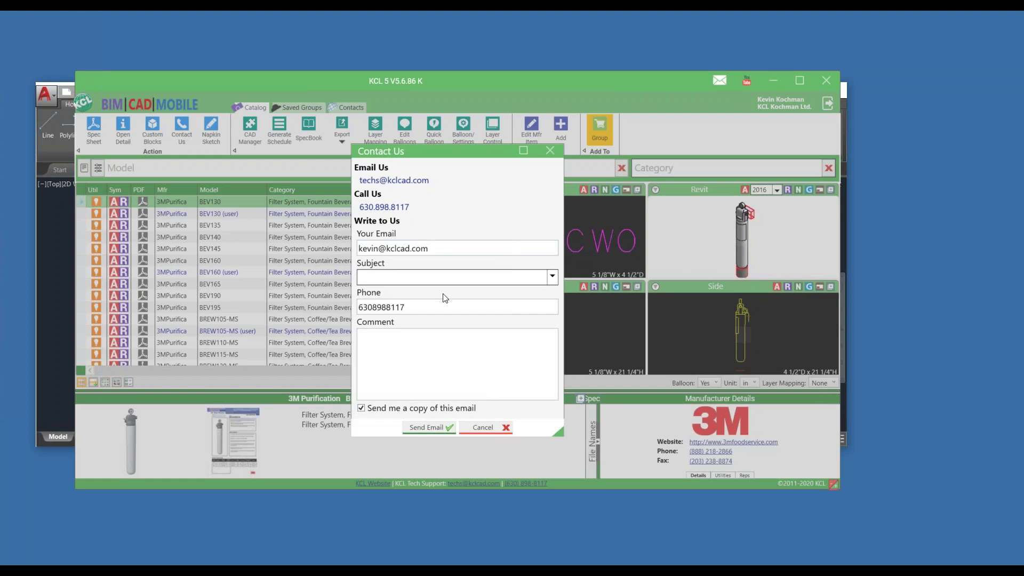
click(486, 428)
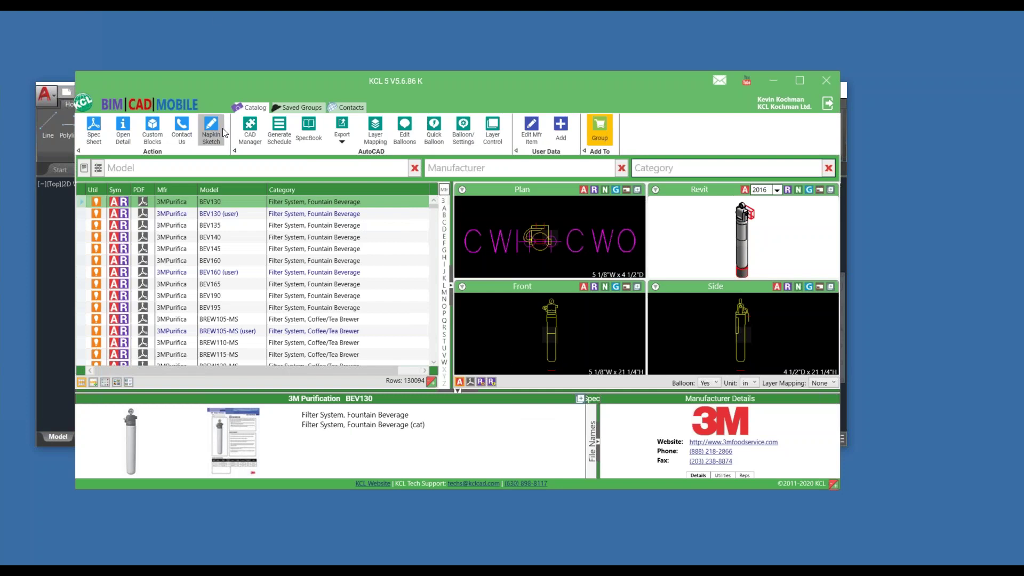
click(249, 130)
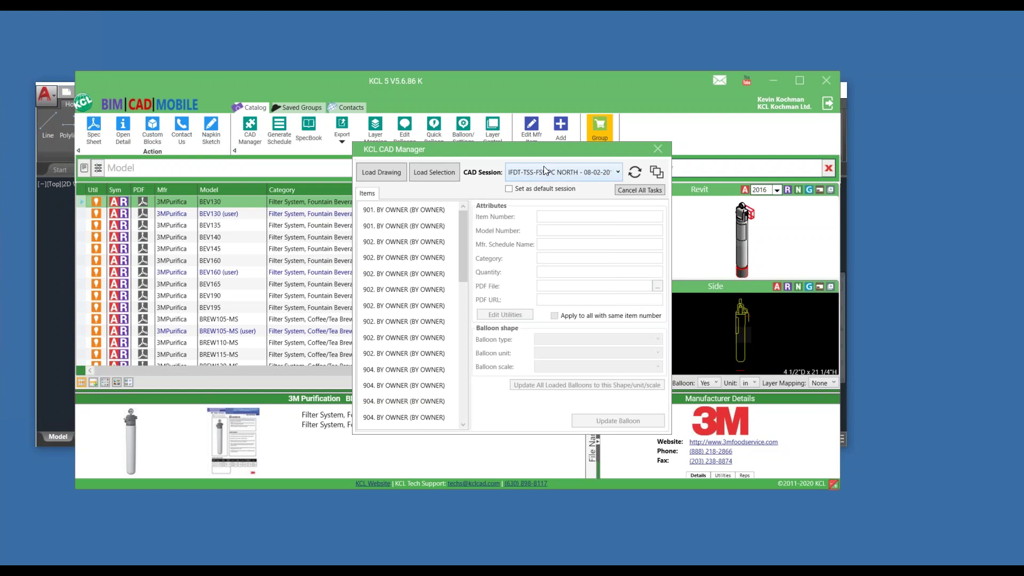
click(664, 147)
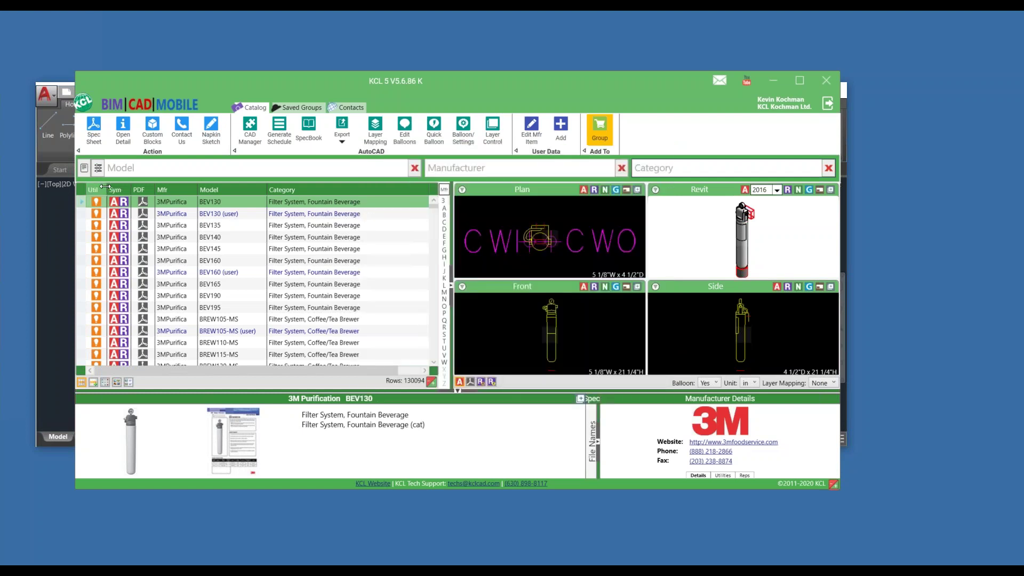
click(404, 132)
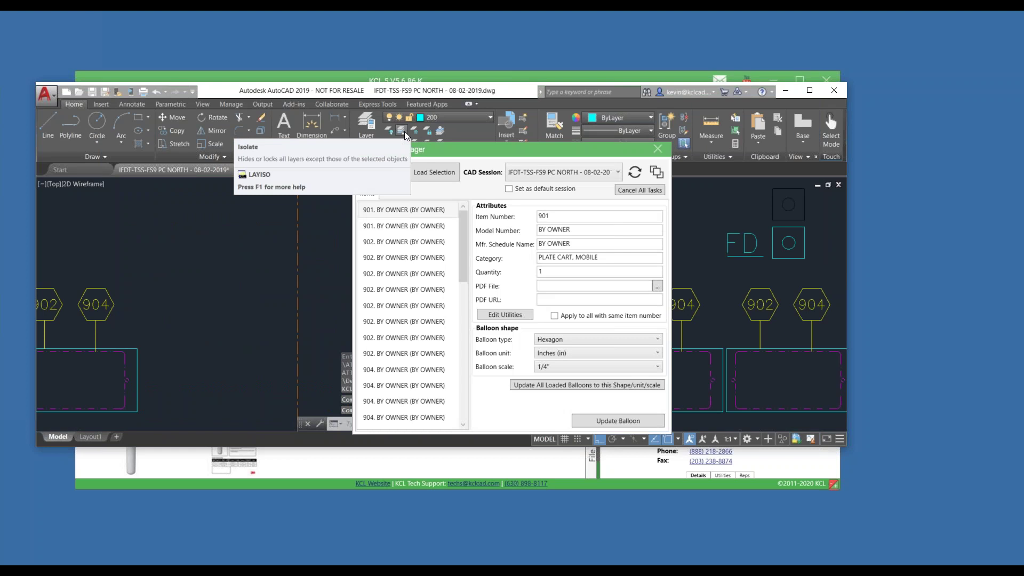
Step: Move the KCL CAD Manager dialog to the upper left, clear of item 901's balloons
mouse_move(475, 153)
mouse_down()
mouse_move(203, 55)
mouse_move(118, 46)
mouse_up()
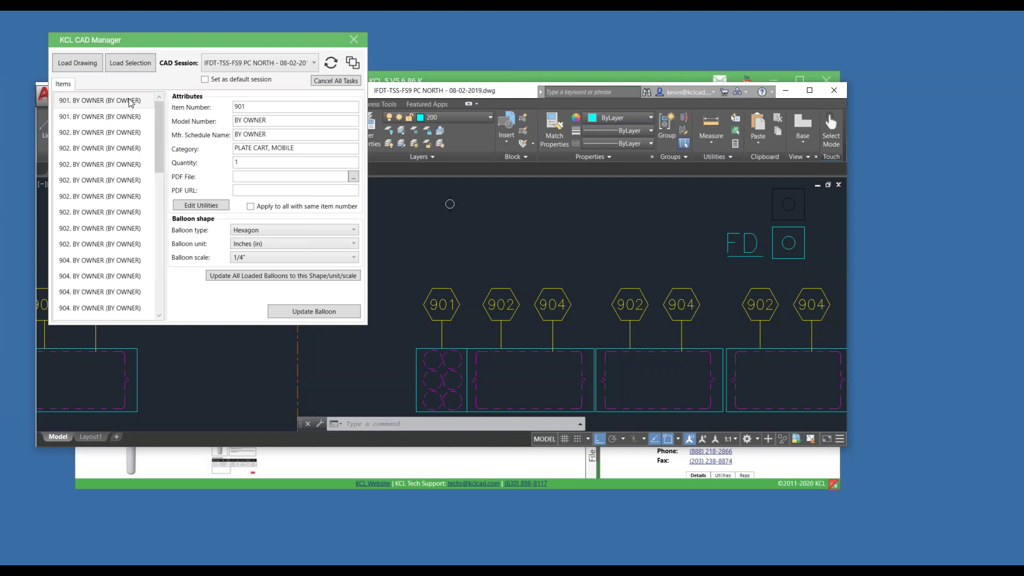
drag(158, 116, 147, 94)
click(198, 206)
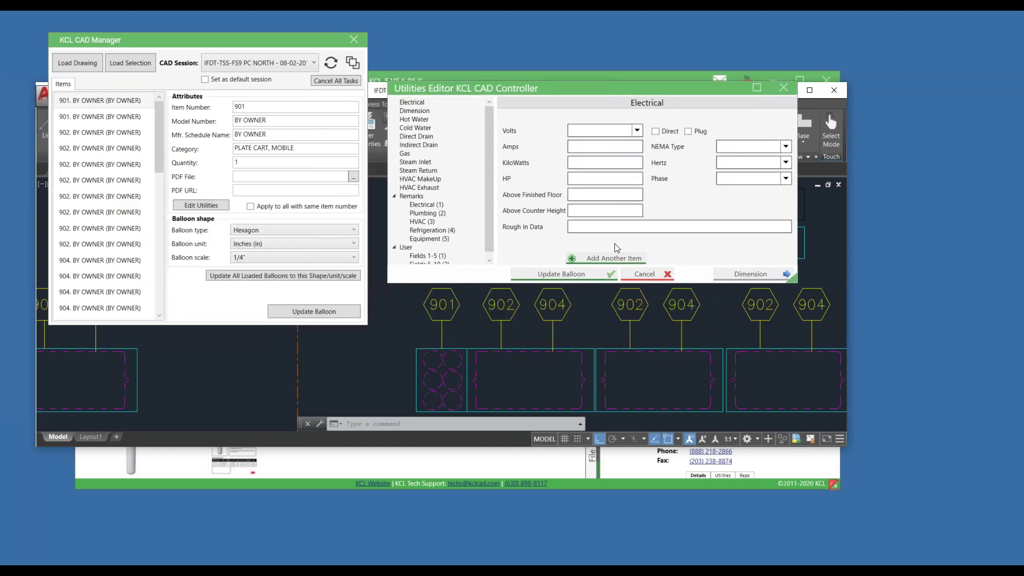
click(645, 274)
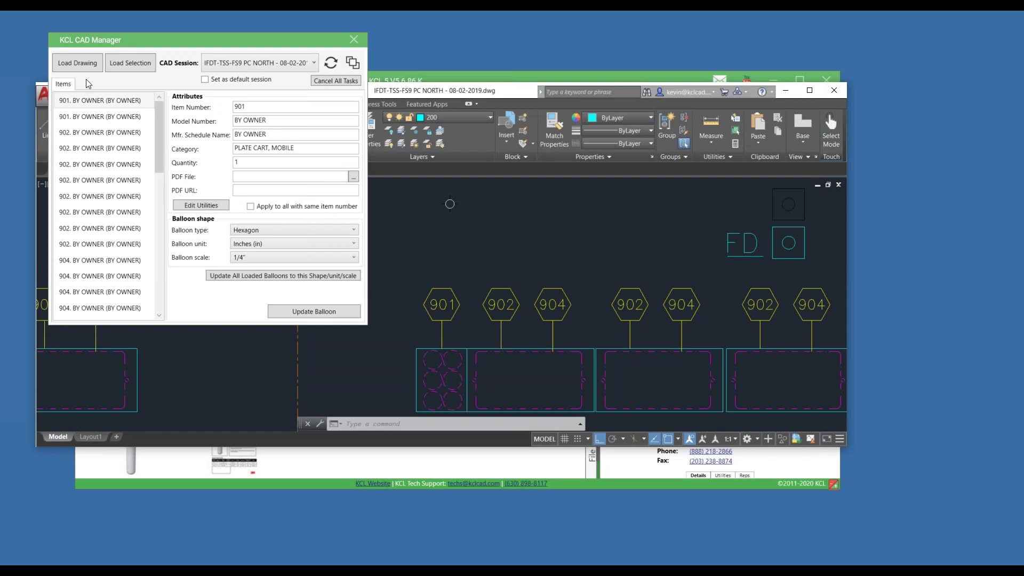
Step: Change balloon 901's item number to 901X and update it
click(257, 108)
click(261, 106)
text(x)
click(323, 311)
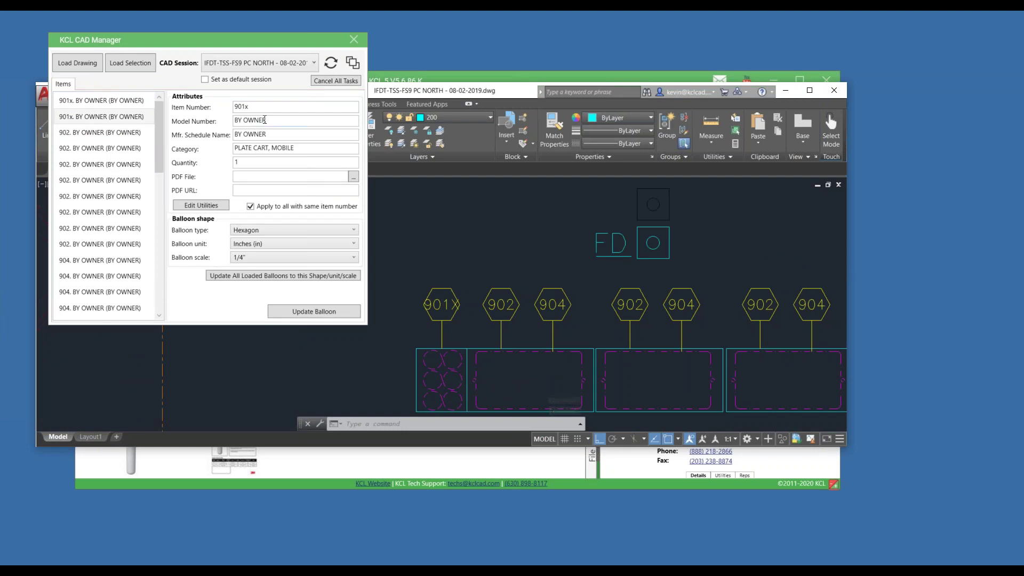
Step: Set model number 123 on all item 902 balloons
click(107, 134)
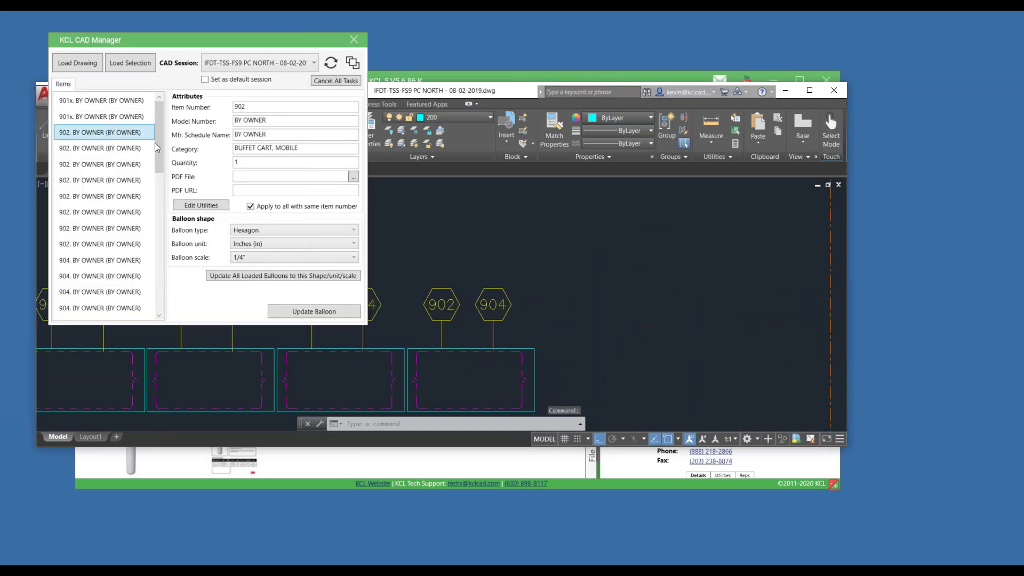
key(Tab)
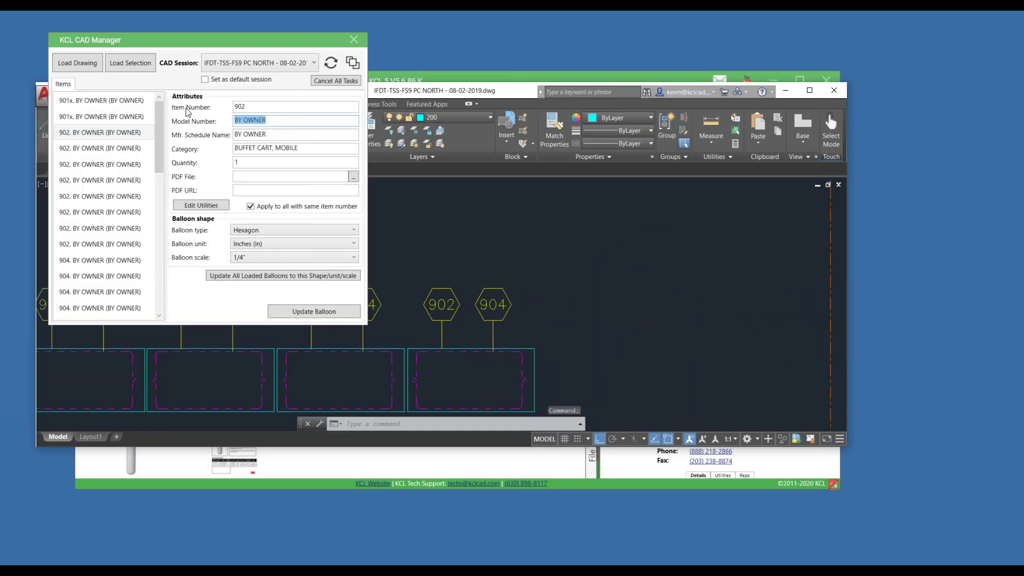
text(123)
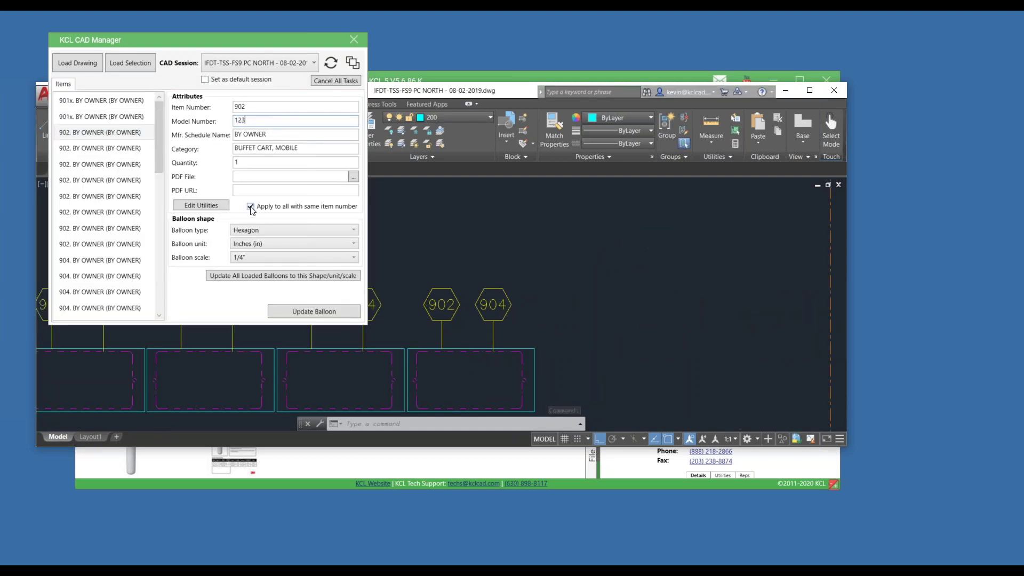
click(314, 312)
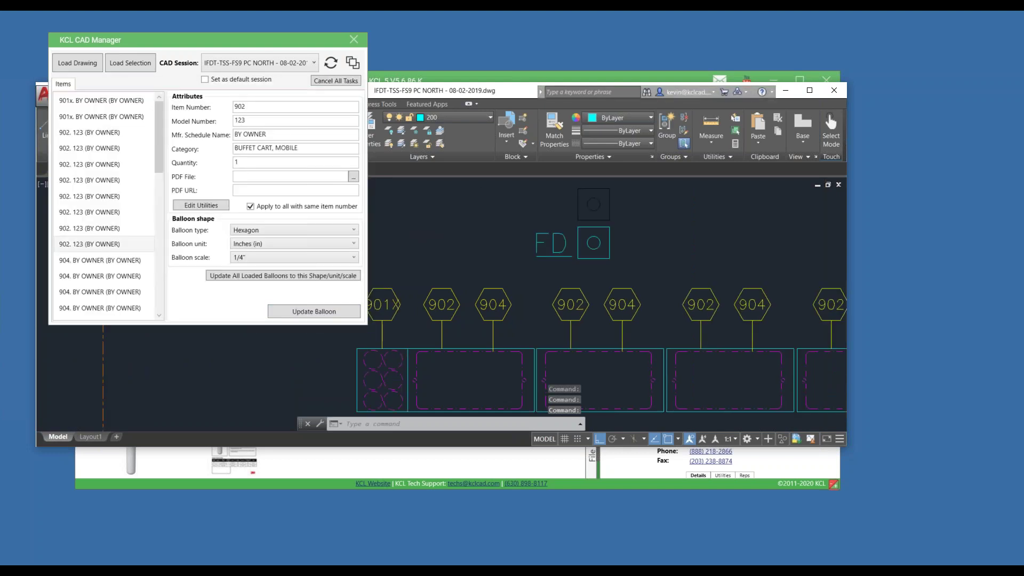
click(563, 304)
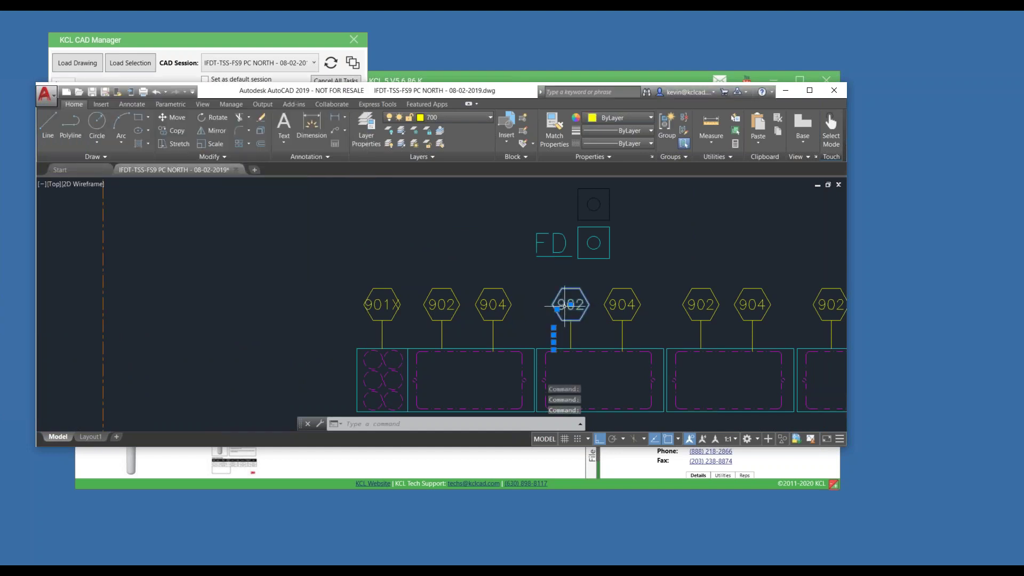
key(Escape)
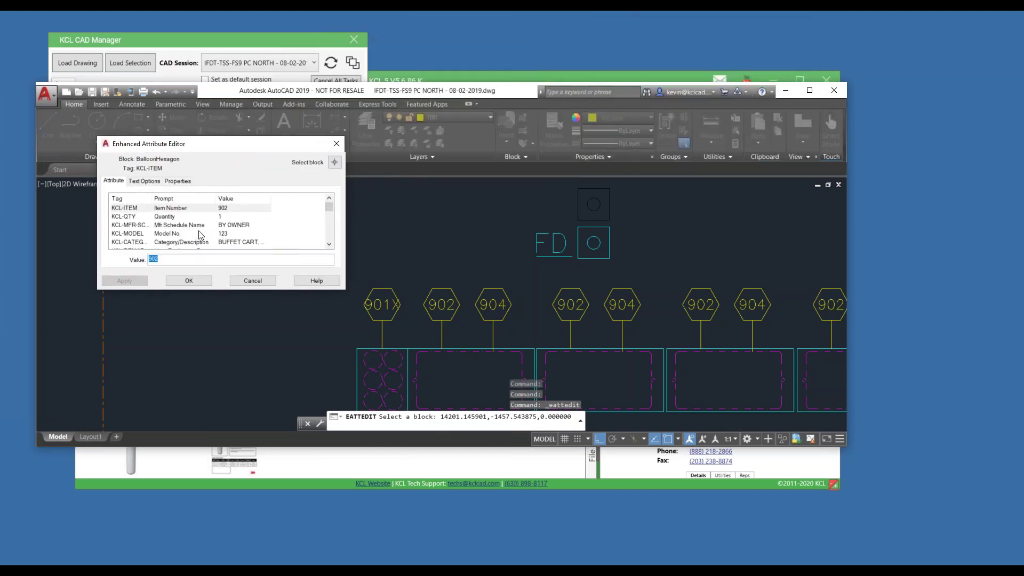
click(252, 280)
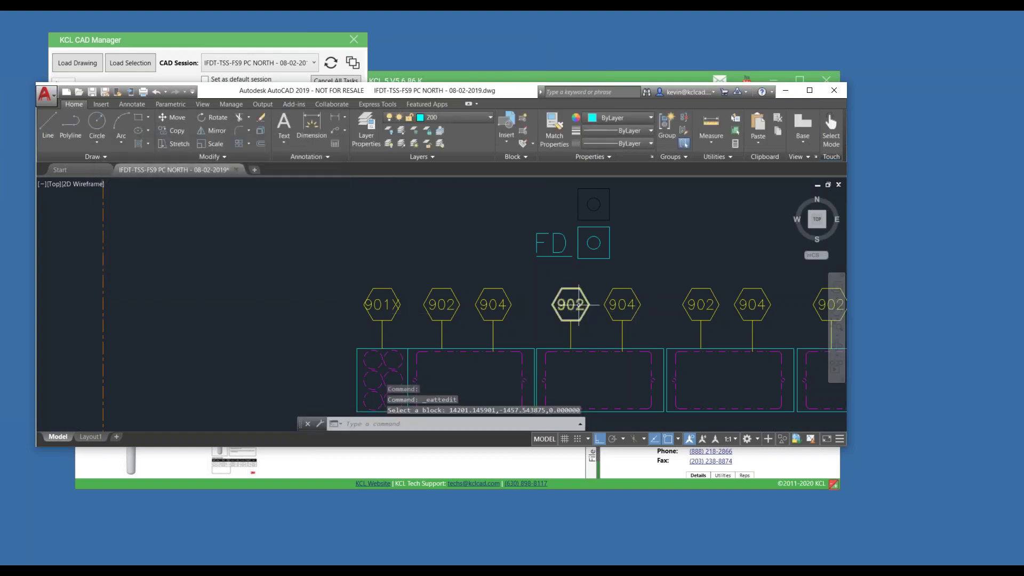
click(177, 49)
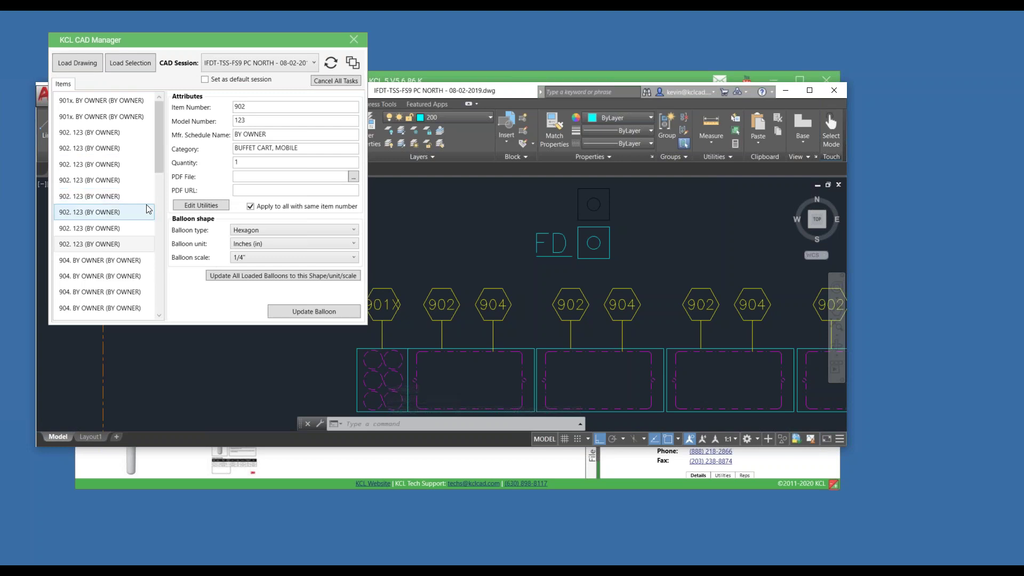
click(251, 207)
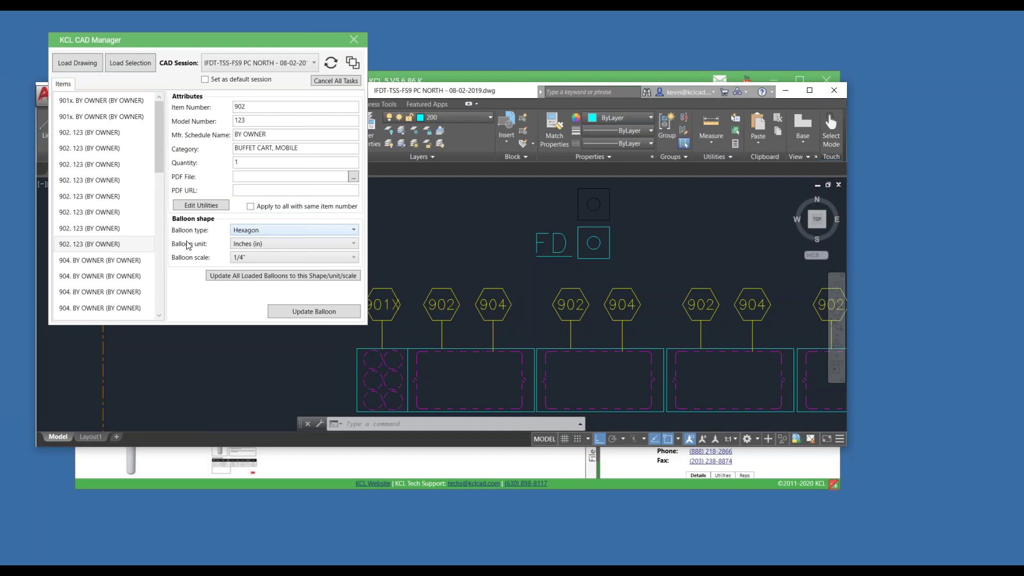
Step: Select item 909 and update only its balloon to the Ellipse shape
drag(159, 166, 161, 242)
click(123, 212)
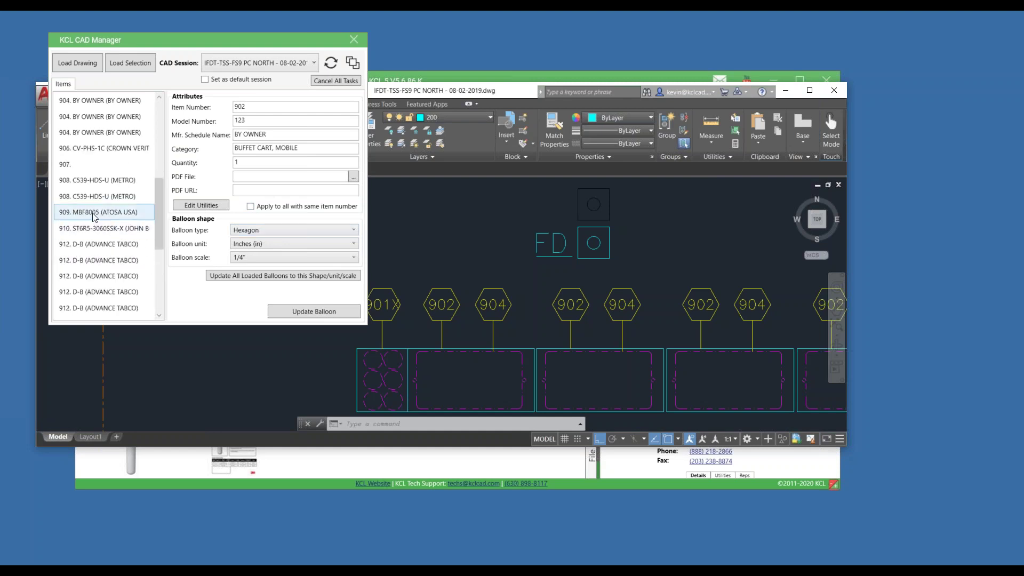
click(273, 229)
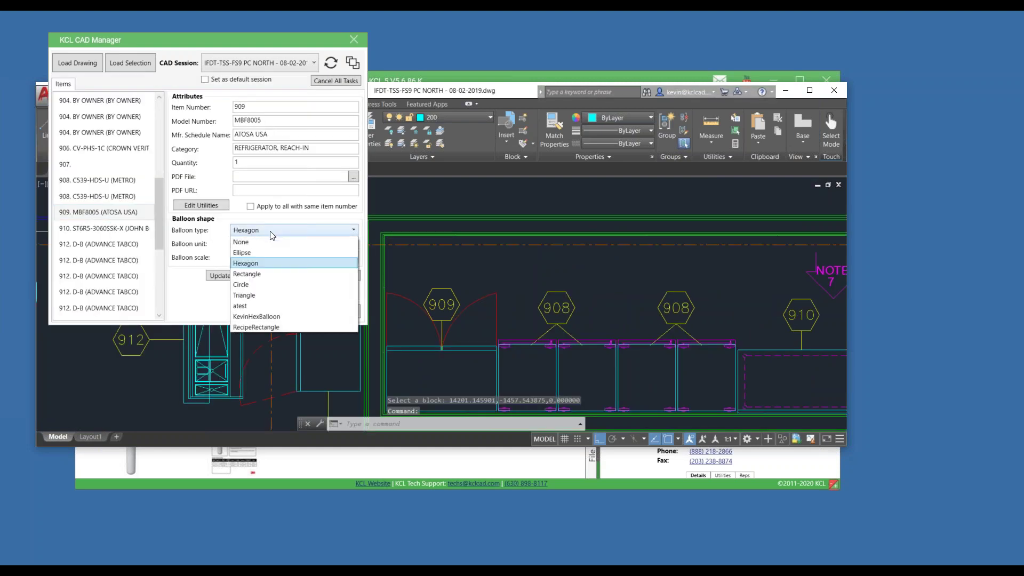
click(248, 254)
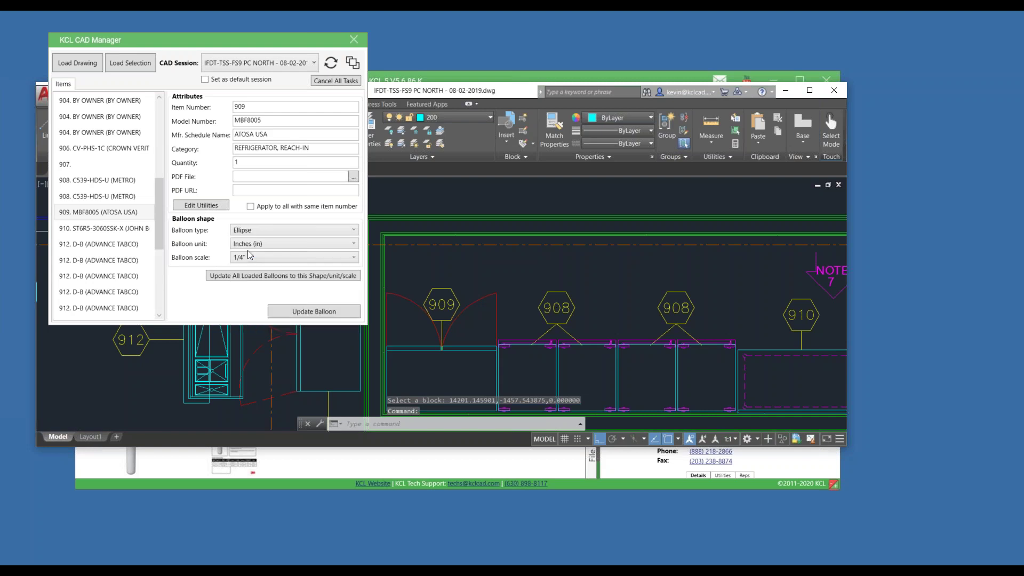
click(302, 311)
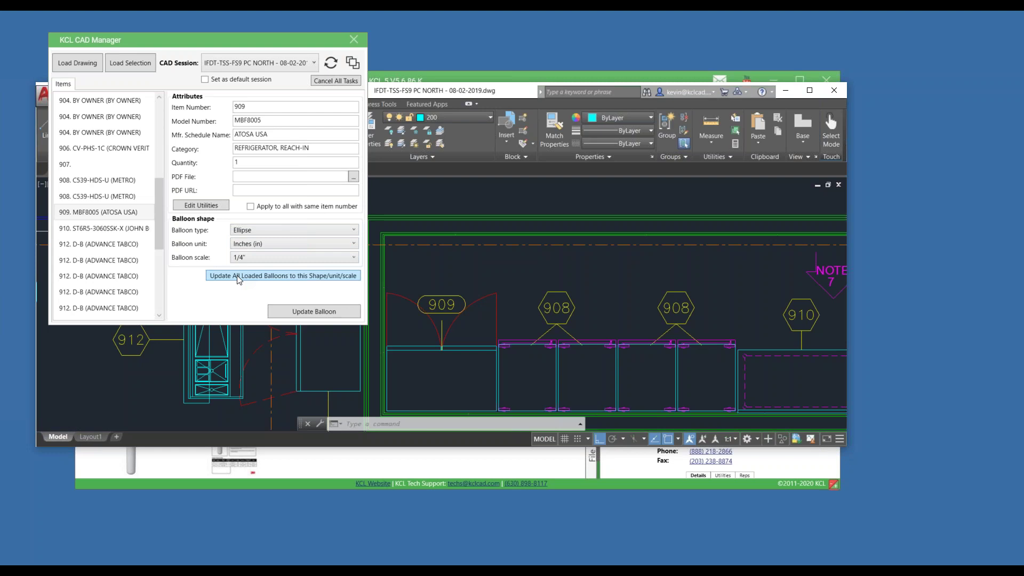
Step: Update all 41 loaded balloons to the ellipse shape and confirm the warning
click(239, 277)
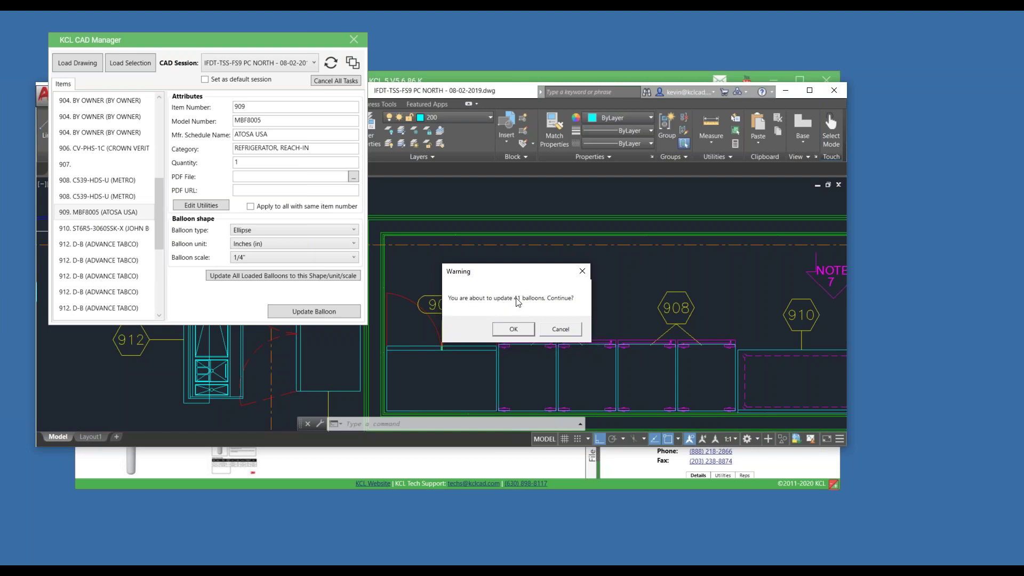
click(513, 327)
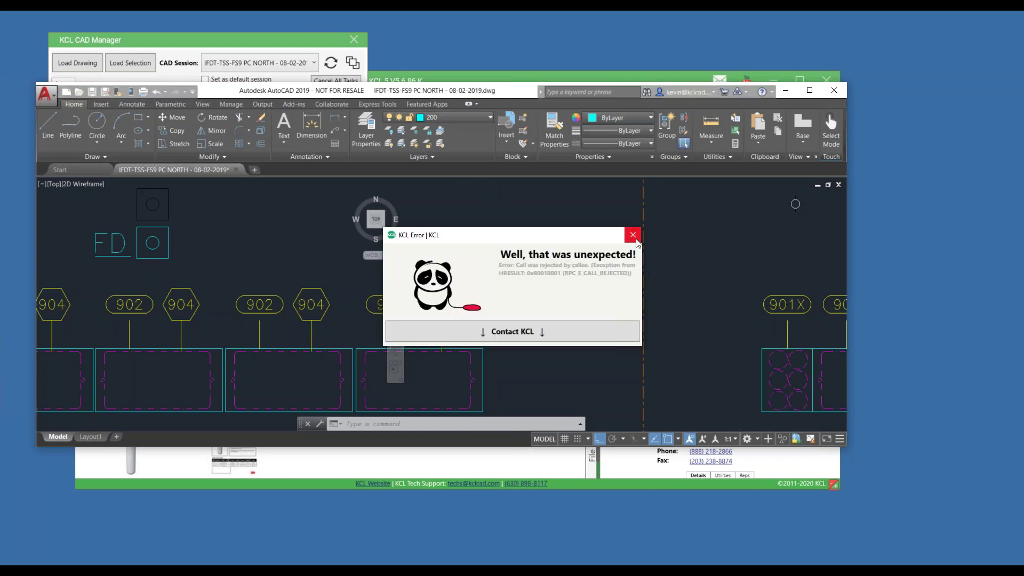
Step: Dismiss the KCL error, then bring up the KCL CAD Manager and close it
click(632, 235)
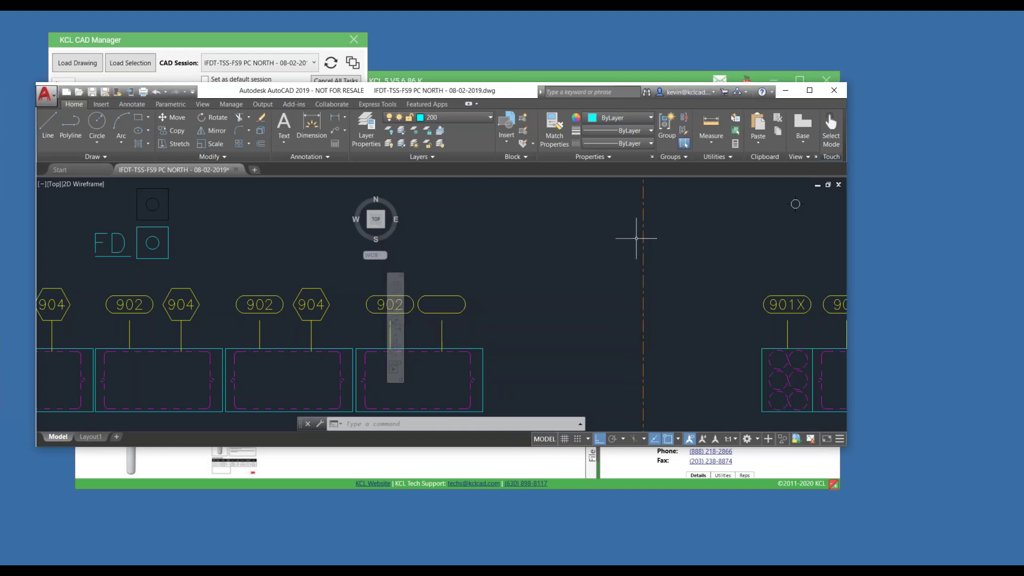
click(260, 43)
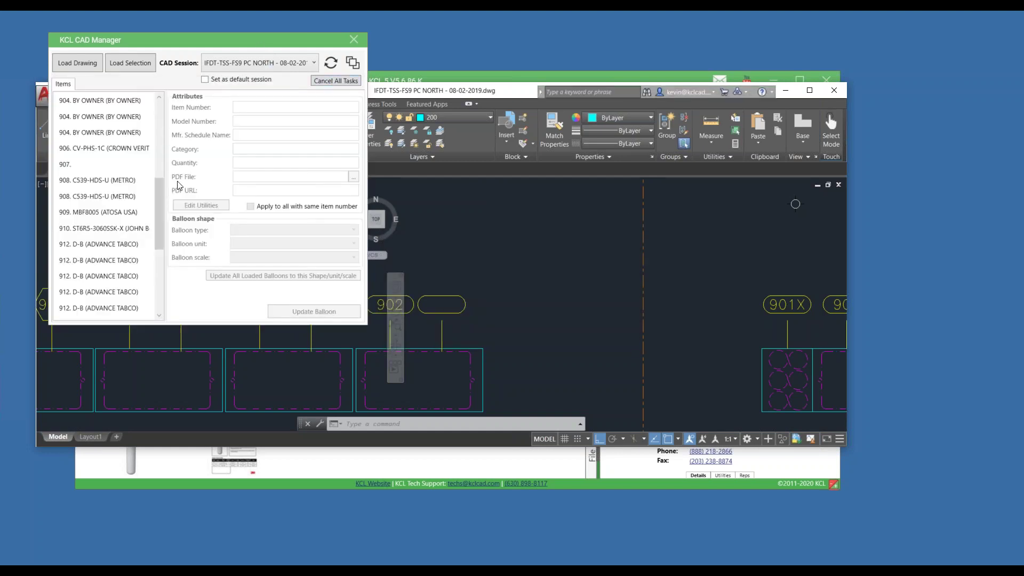
scroll(160, 182, up, 3)
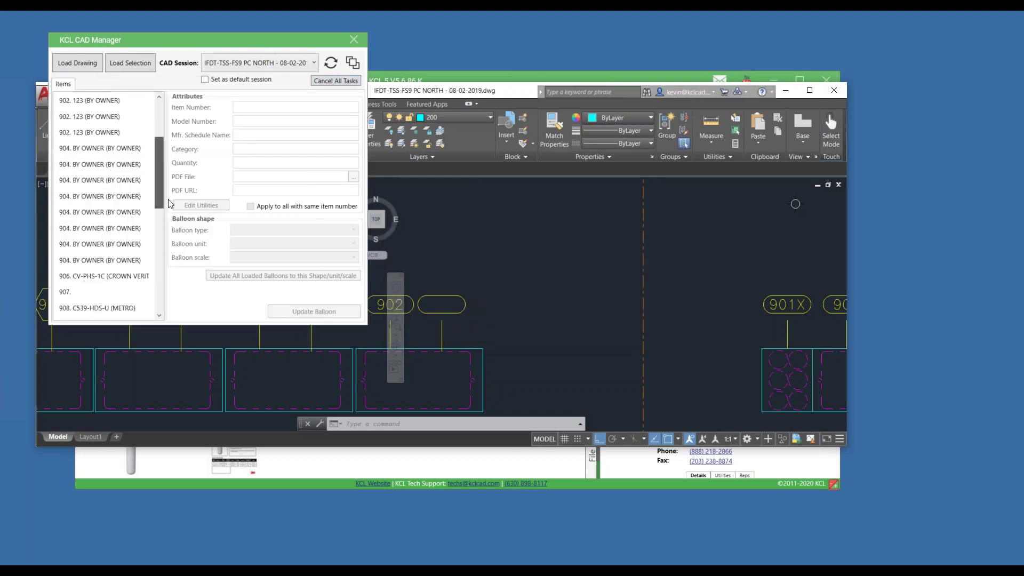
scroll(164, 251, up, 3)
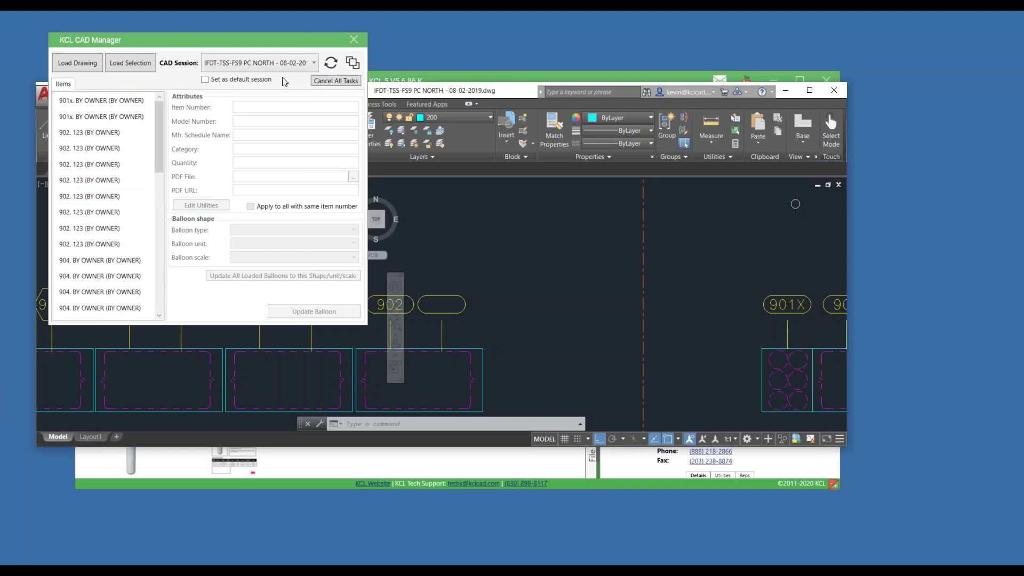
click(354, 40)
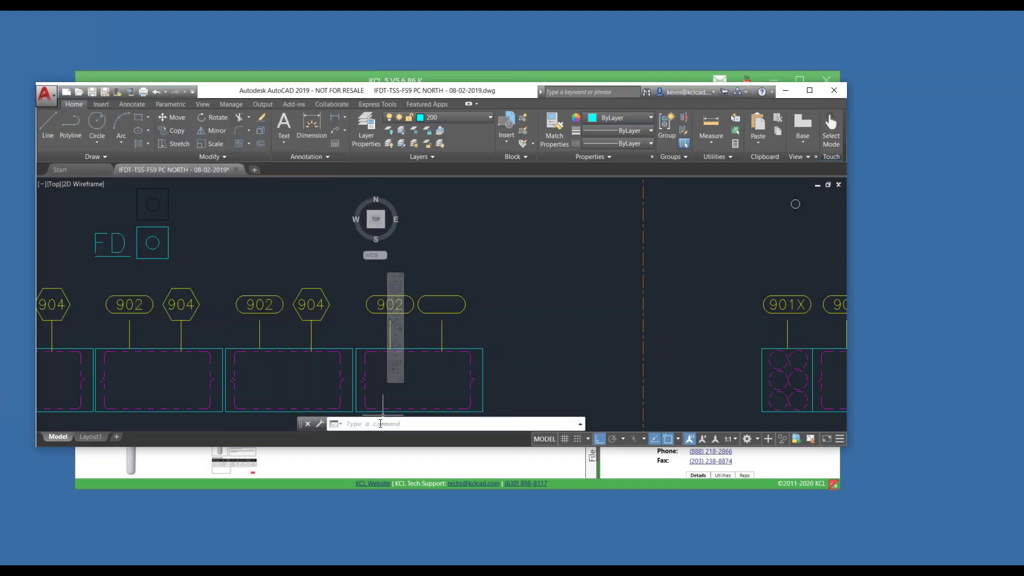
Step: Run UNDO Back twice in AutoCAD, cancelling the undo-everything prompt
click(430, 77)
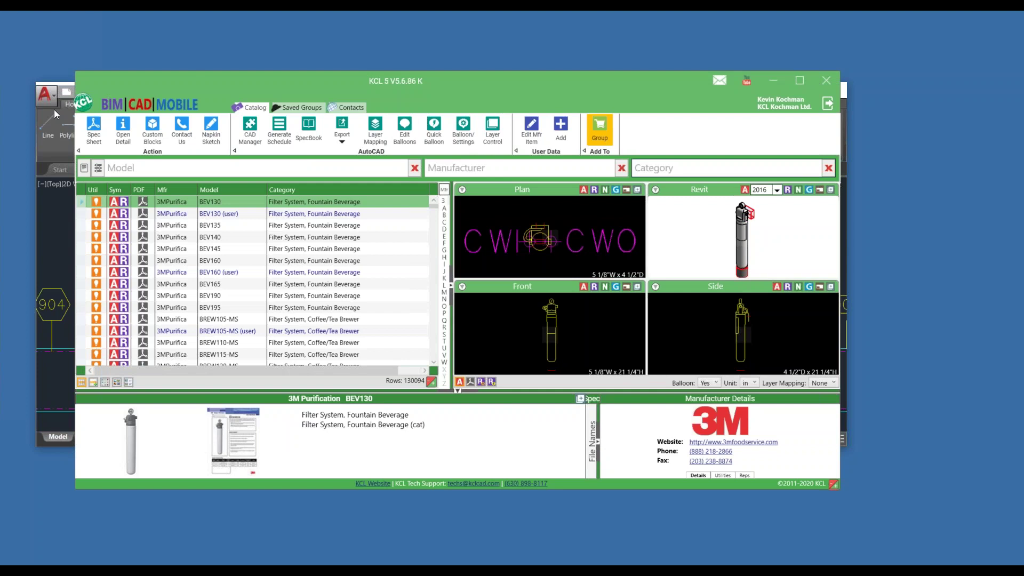
click(46, 215)
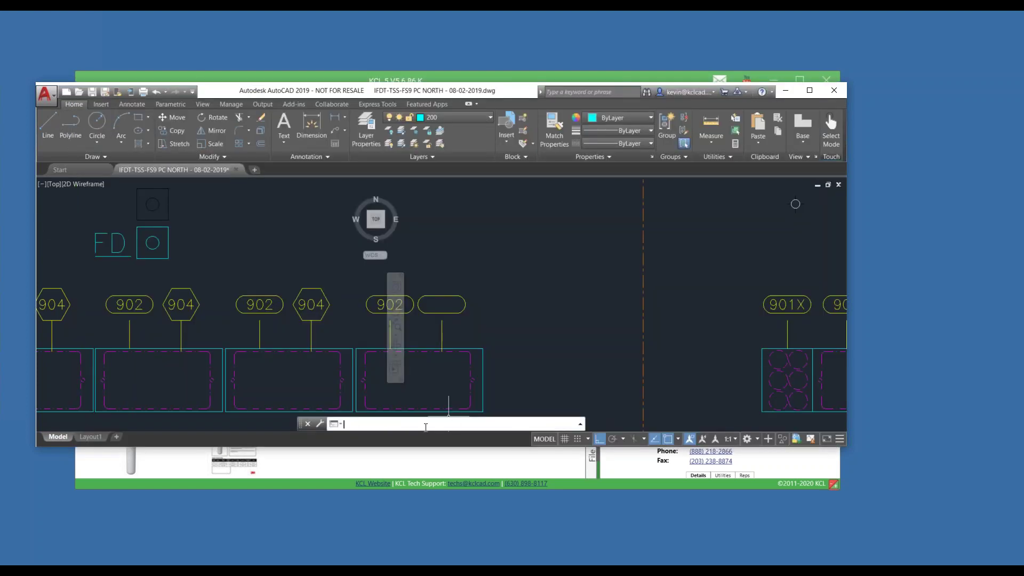
text(undo)
key(Return)
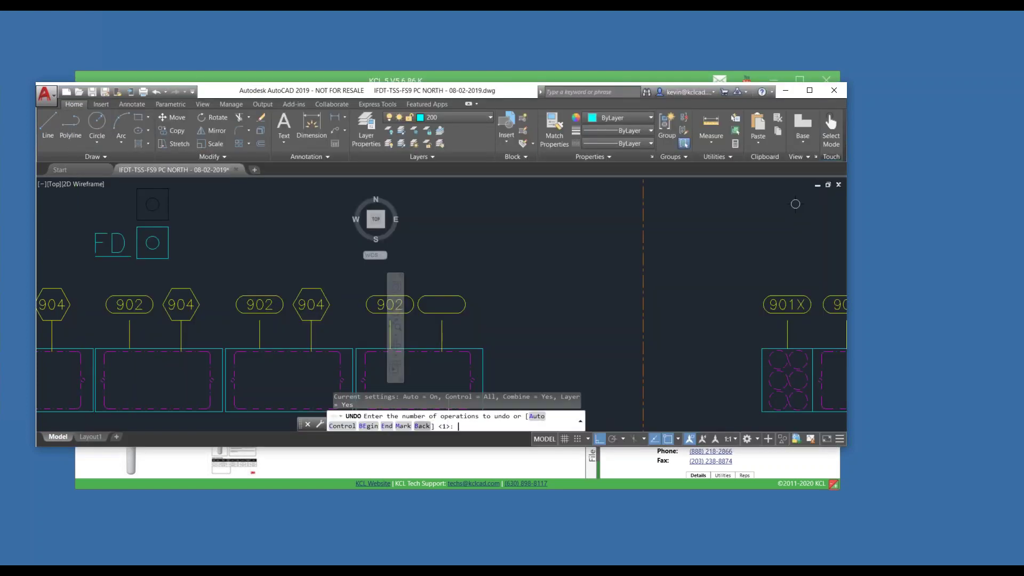
text(b)
key(Return)
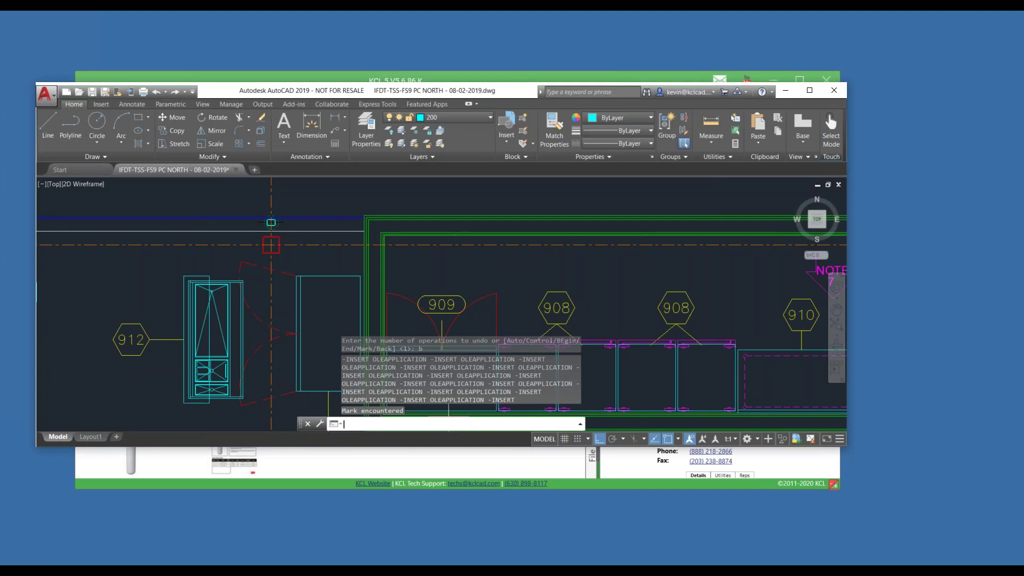
key(Return)
text(b)
key(Return)
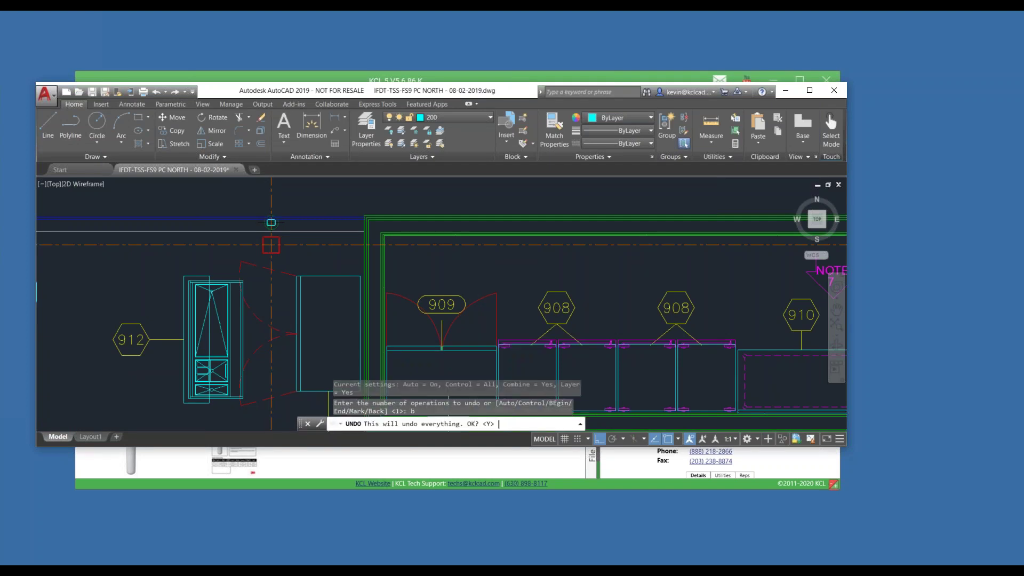
key(Escape)
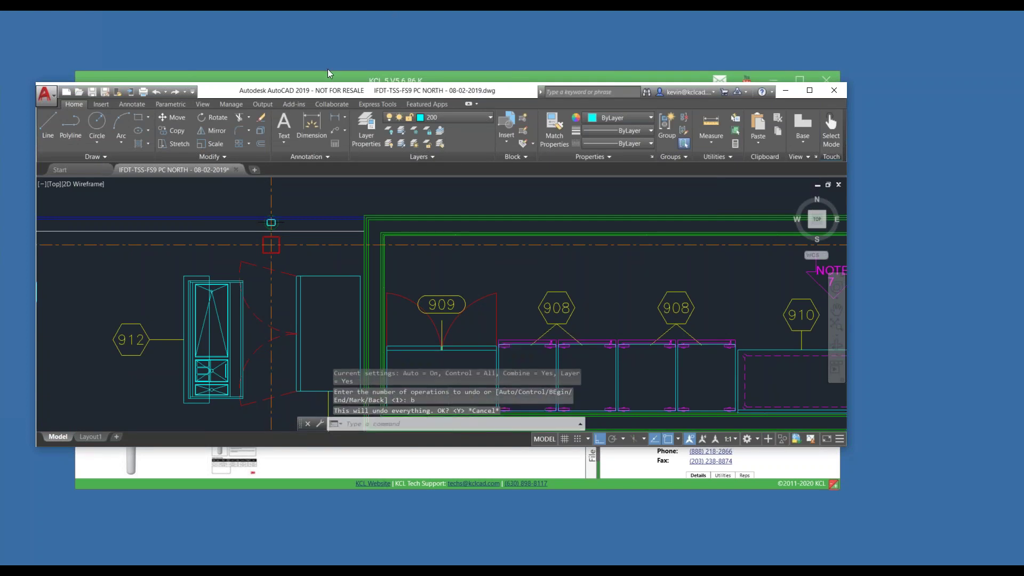
Step: Open the schedule generator and load the Equipment with Electrical and Plumbing template
click(327, 76)
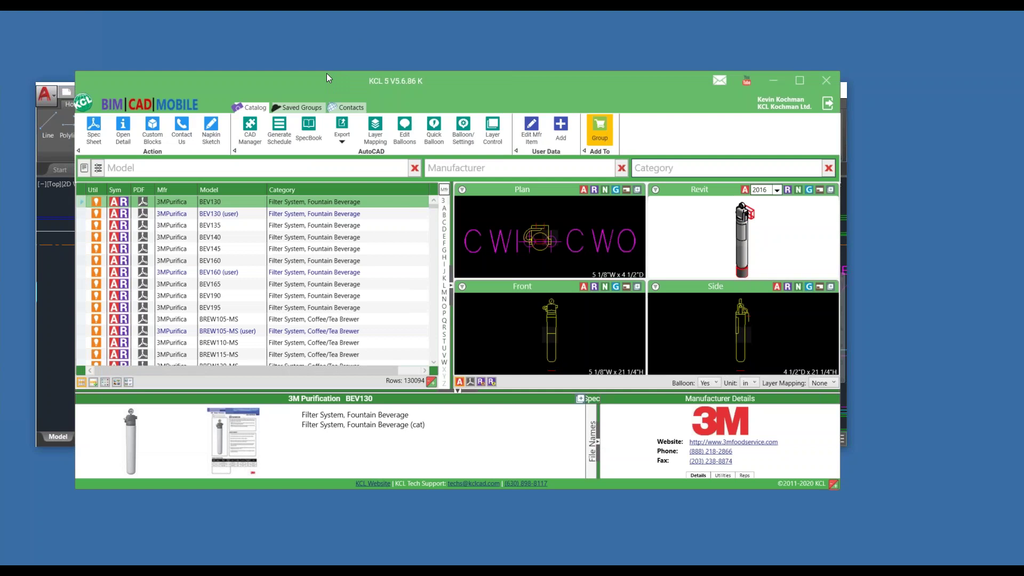
click(278, 130)
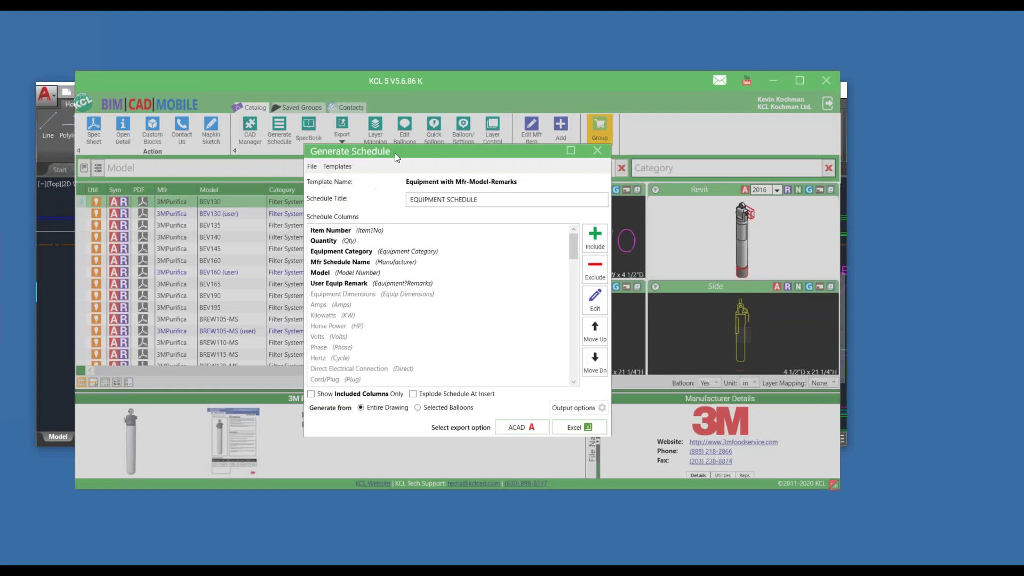
drag(401, 153, 332, 153)
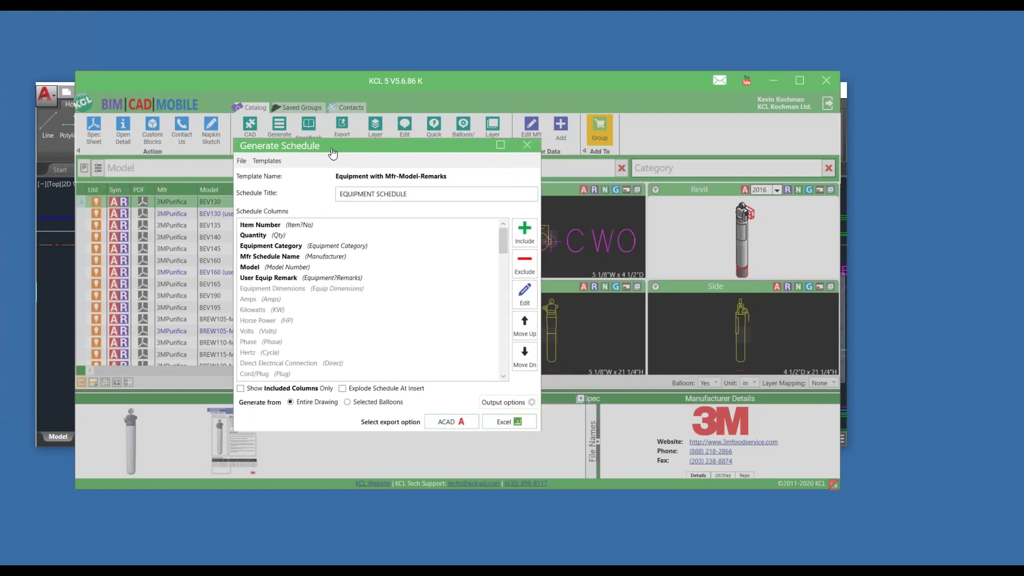
click(267, 160)
mouse_move(251, 173)
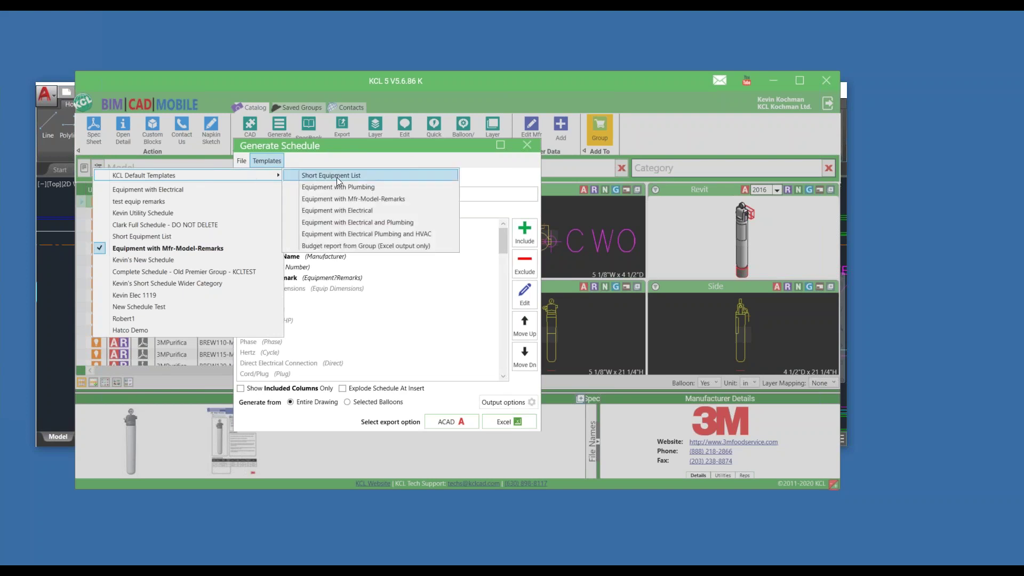
click(162, 249)
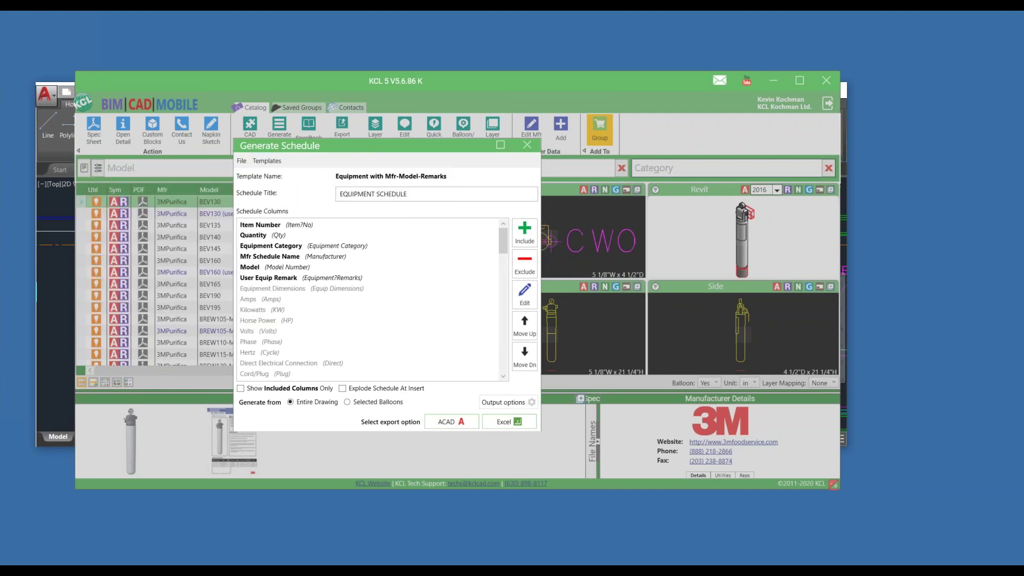
click(308, 310)
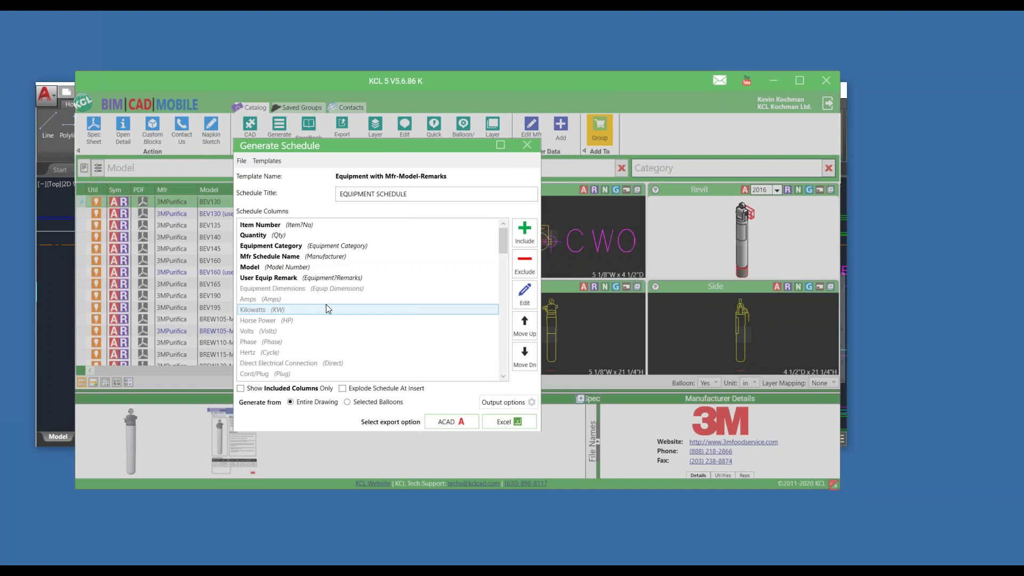
click(272, 163)
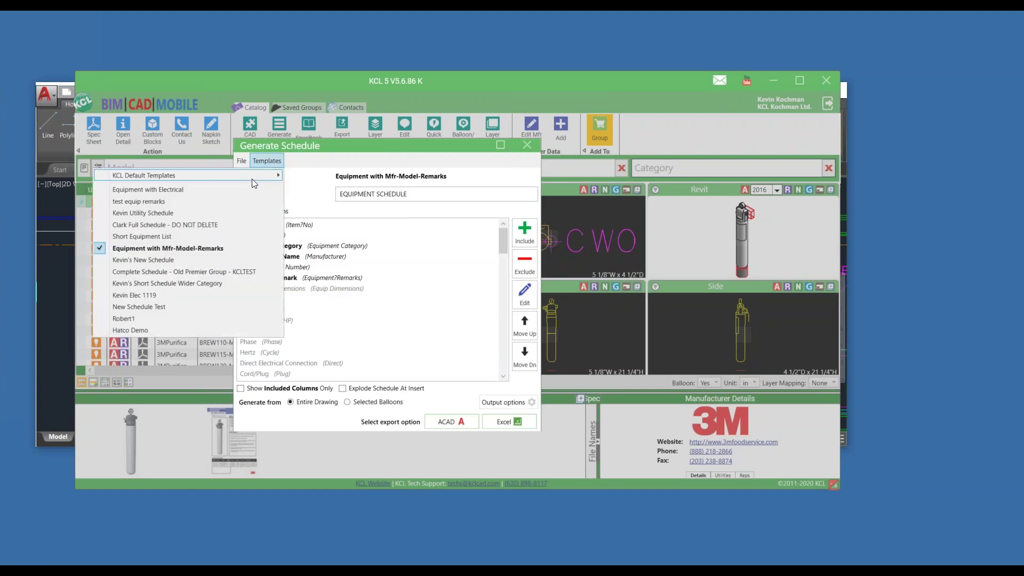
mouse_move(251, 179)
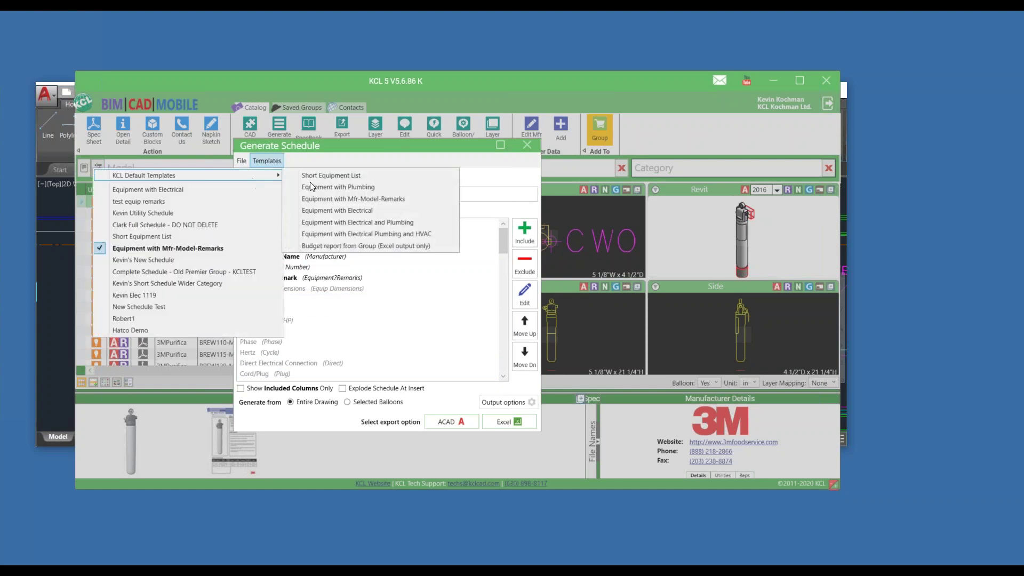
click(365, 223)
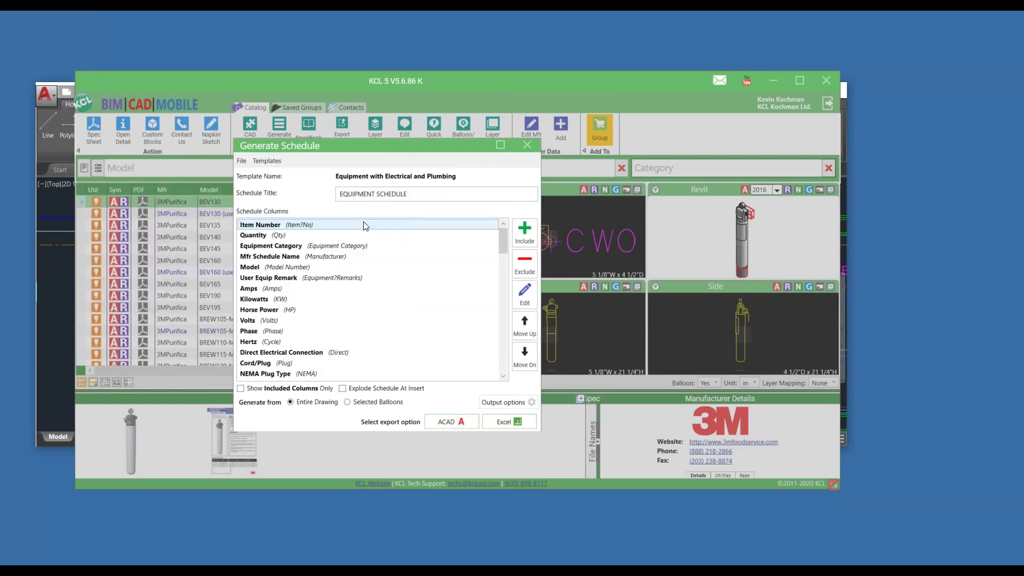
Step: Turn off multi-block schedule output and send the schedule to AutoCAD
click(501, 402)
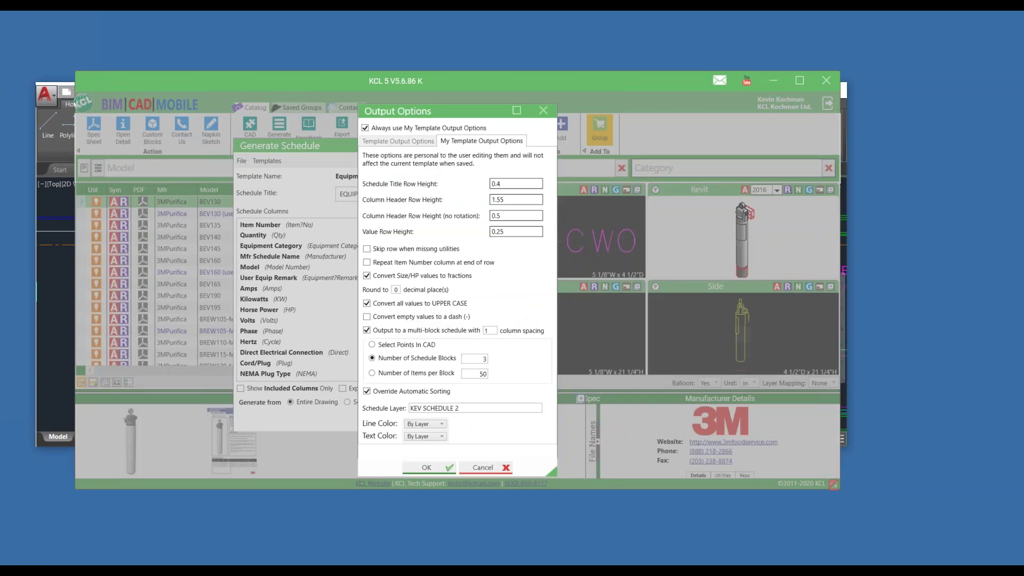
click(367, 330)
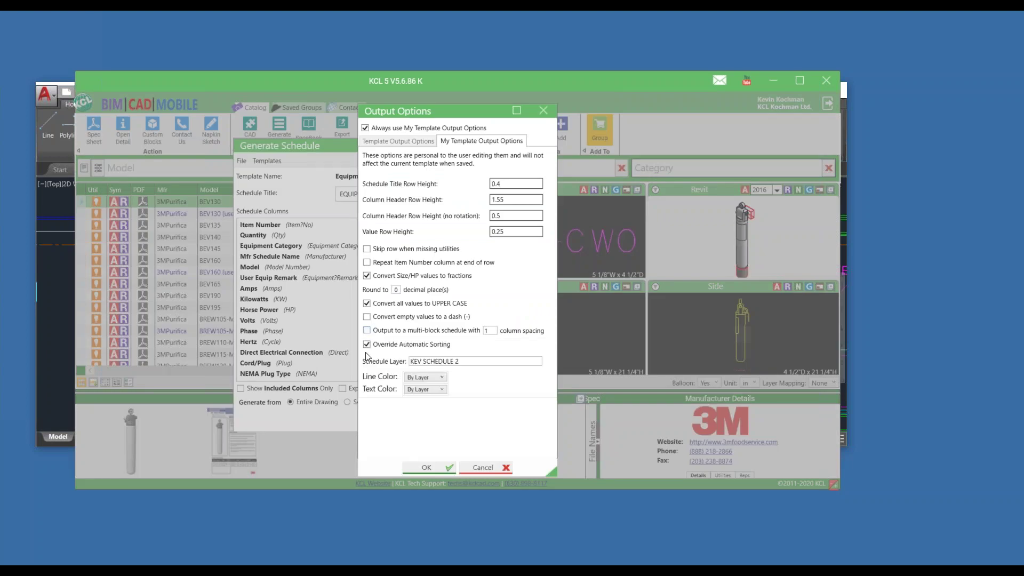
click(427, 467)
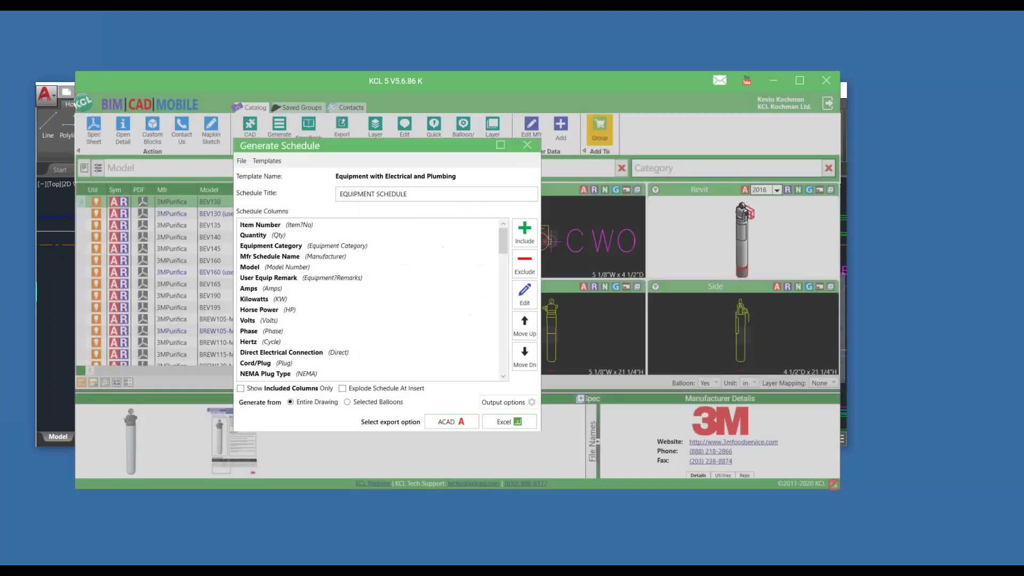
click(447, 423)
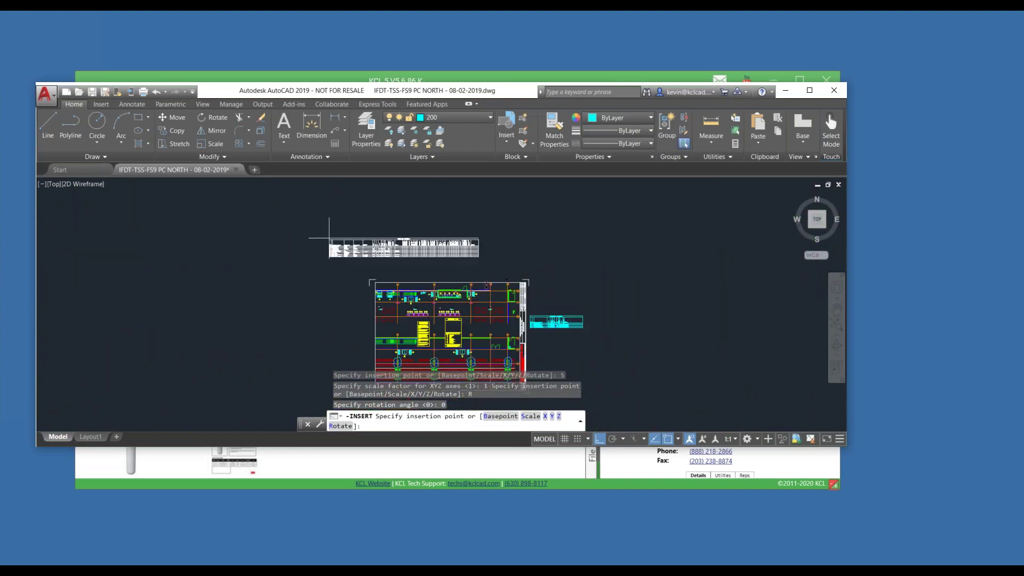
Step: Place the equipment schedule table above the floor plan
click(329, 238)
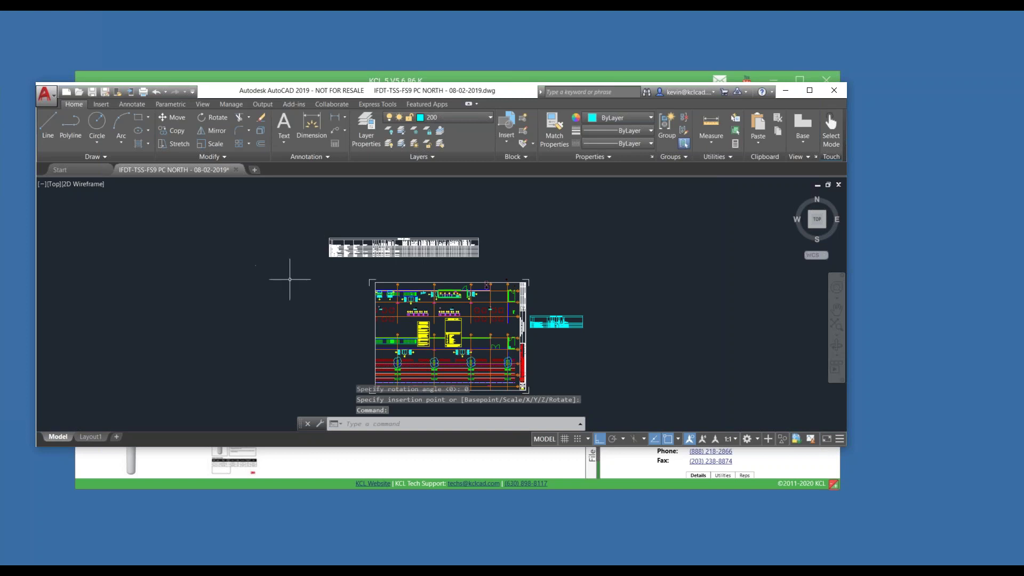
scroll(320, 261, up, 4)
key(Escape)
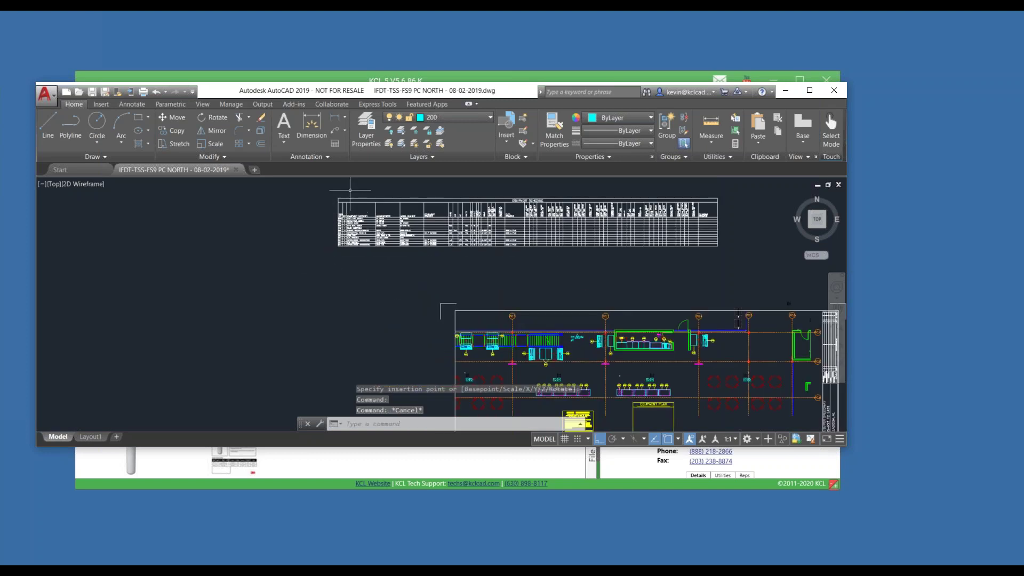
scroll(349, 192, up, 6)
scroll(464, 298, down, 2)
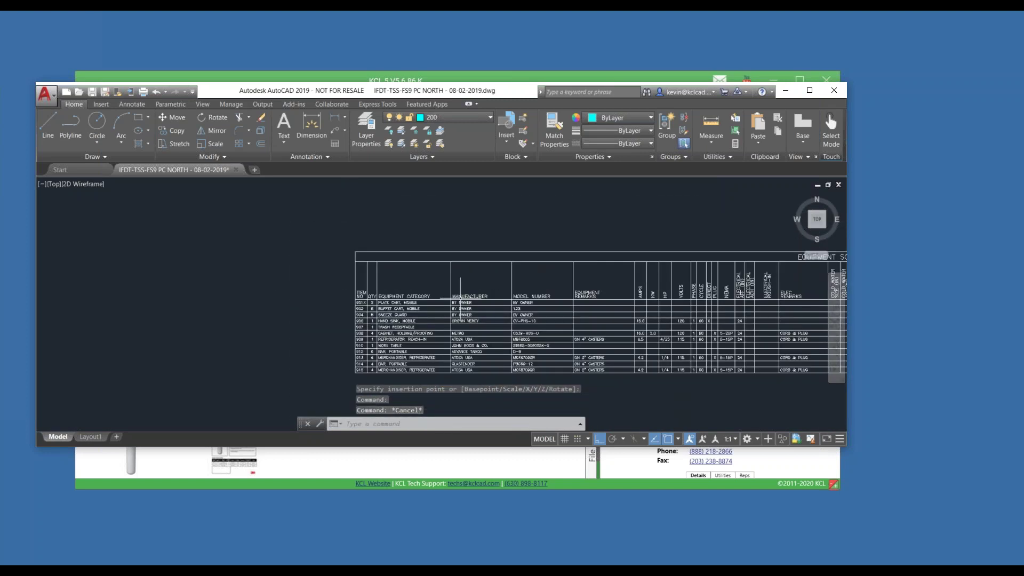
scroll(460, 296, up, 2)
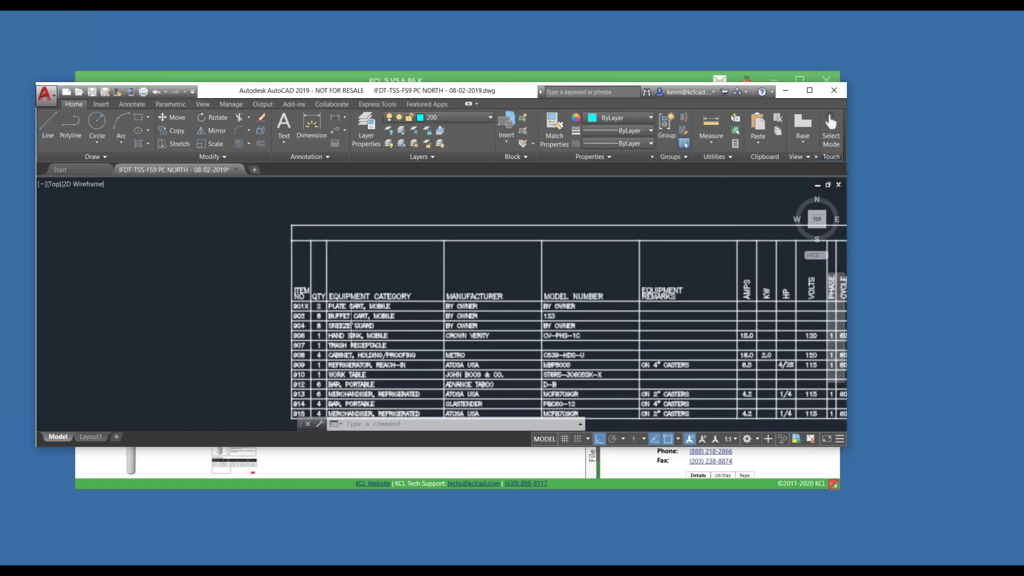
Step: Explode the schedule table into separate cell blocks with X (EXPLODE)
text(x)
key(Return)
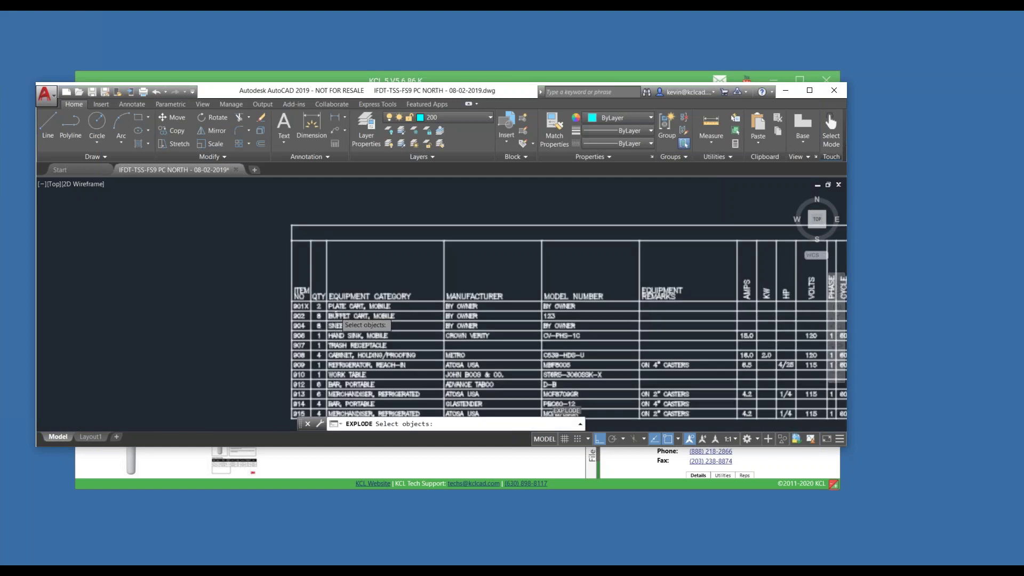
click(336, 316)
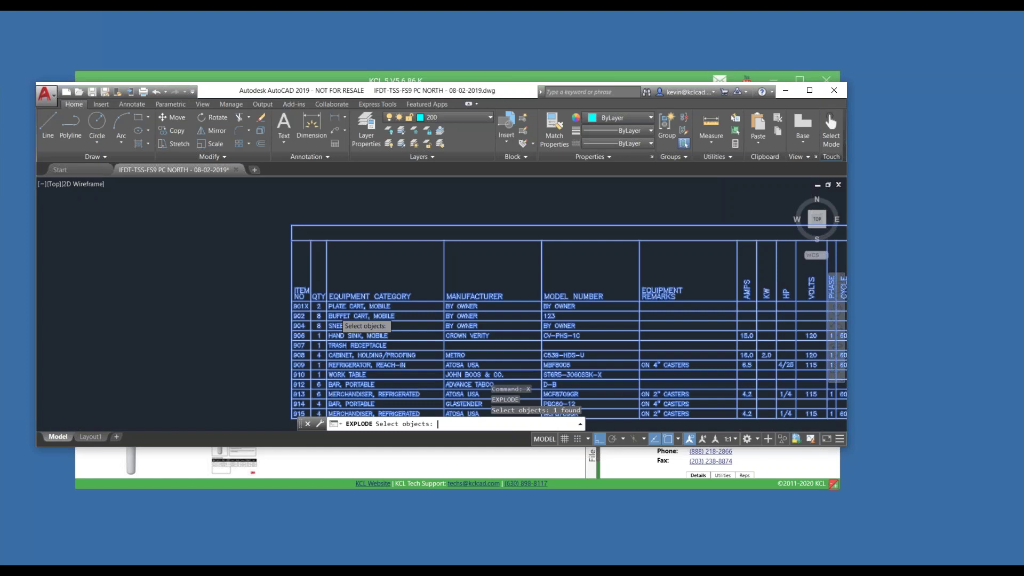
key(Return)
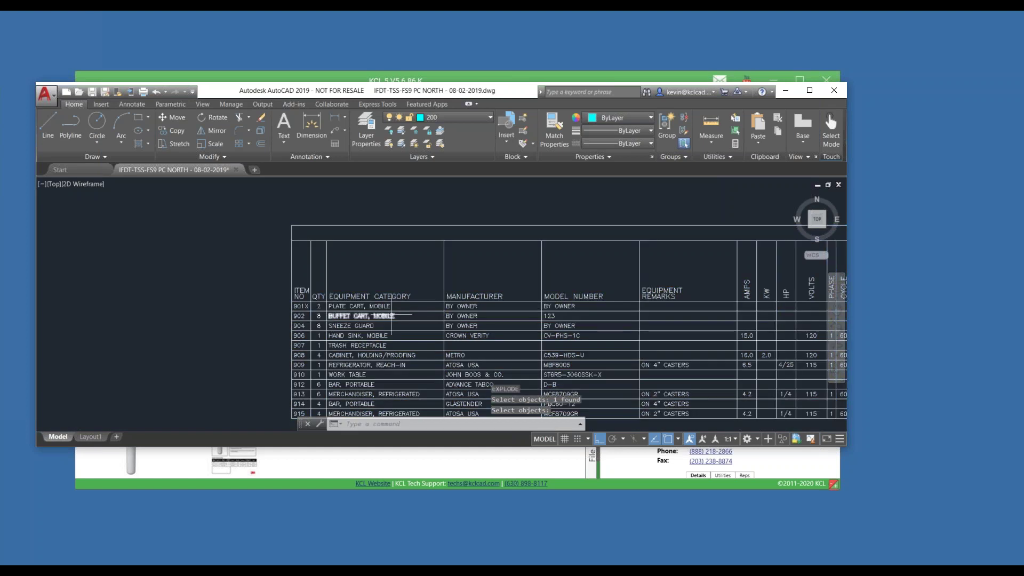
Step: Check the BUFFET CART, MOBILE cell in the attribute editor, cancel unchanged, and return to KCL 5
double_click(336, 317)
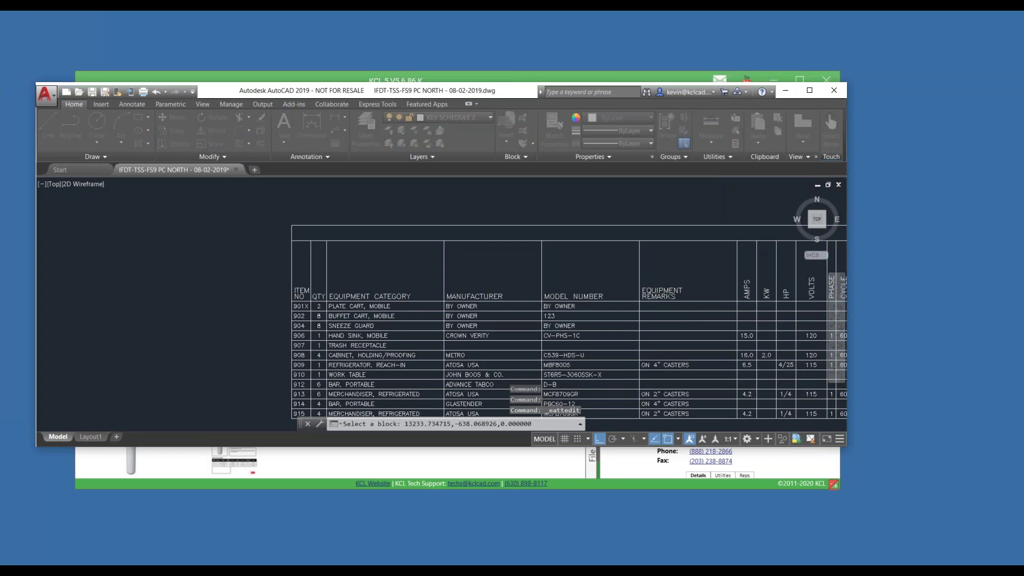
drag(587, 238, 204, 211)
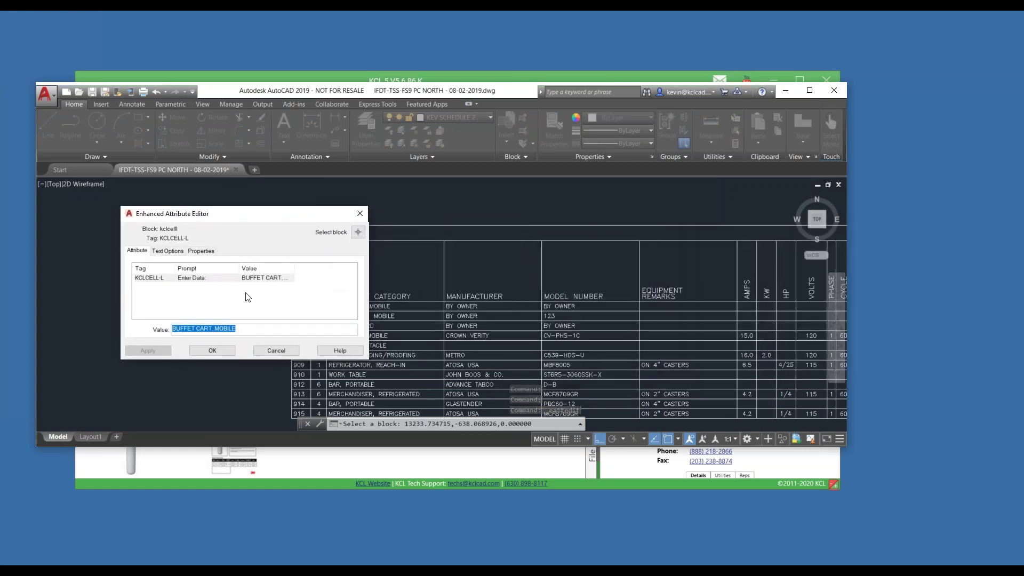
click(275, 350)
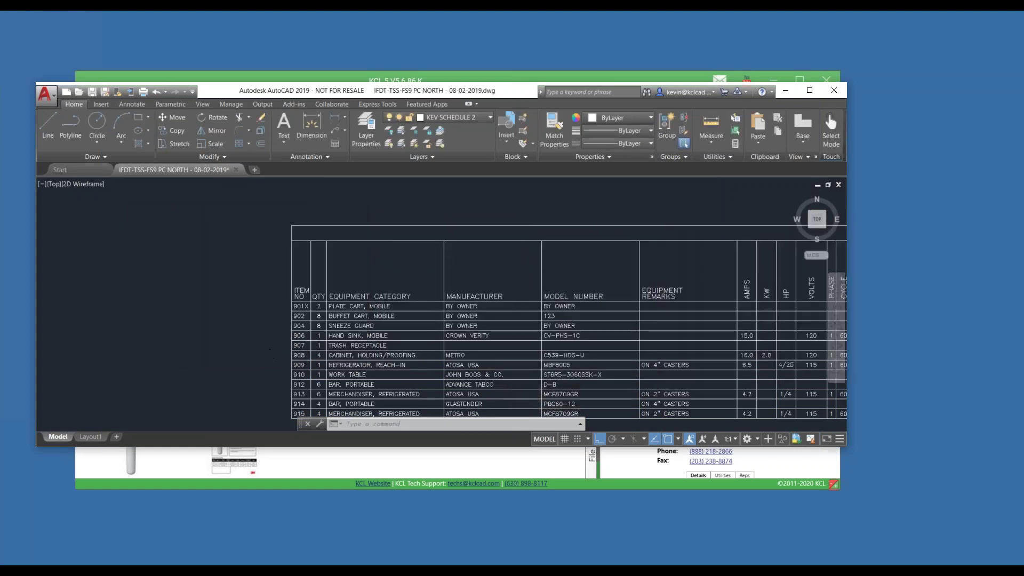
click(334, 79)
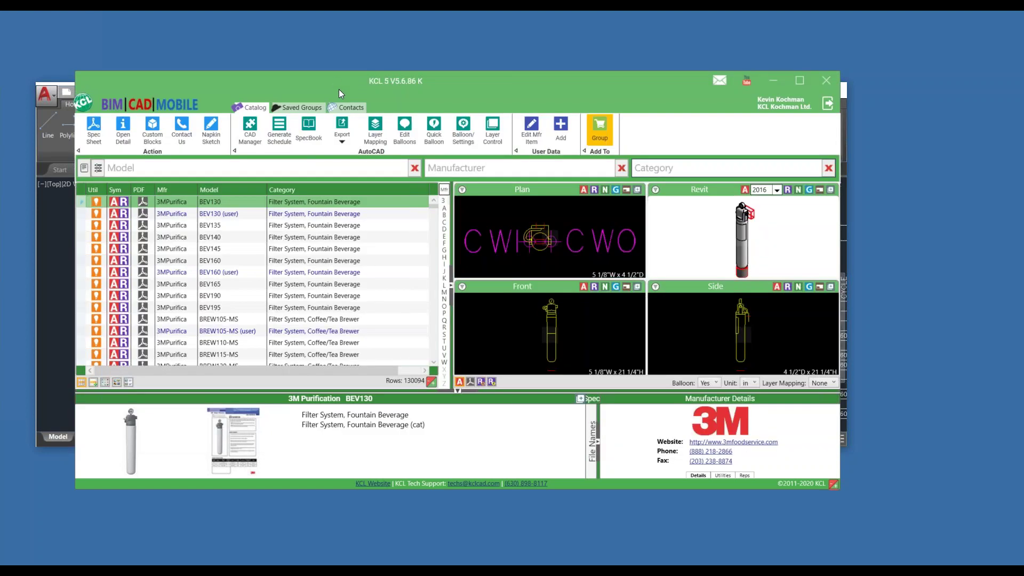
Step: Set schedule line colour to red 001 and text to magenta 006, then send it to AutoCAD
click(282, 128)
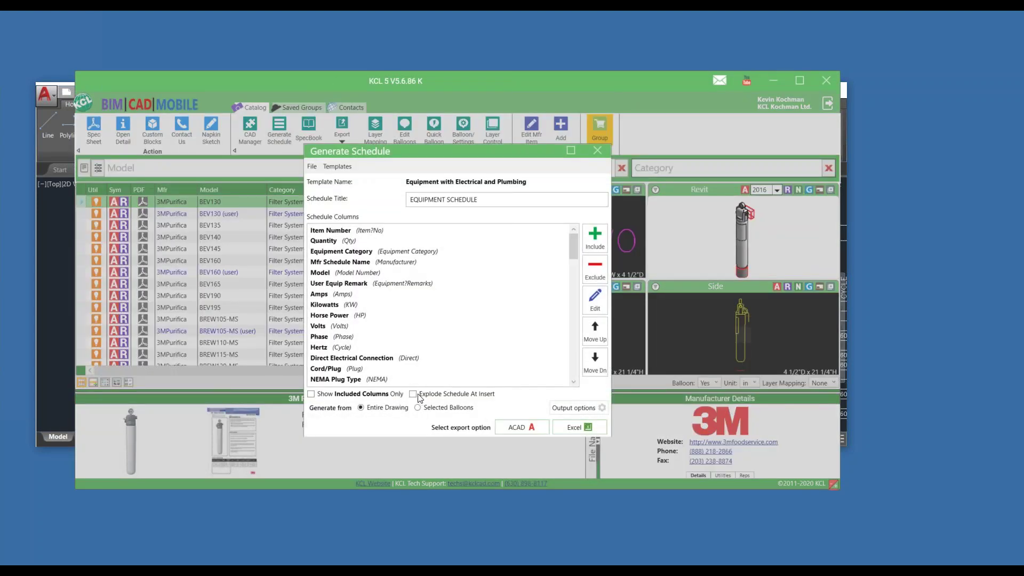
click(575, 409)
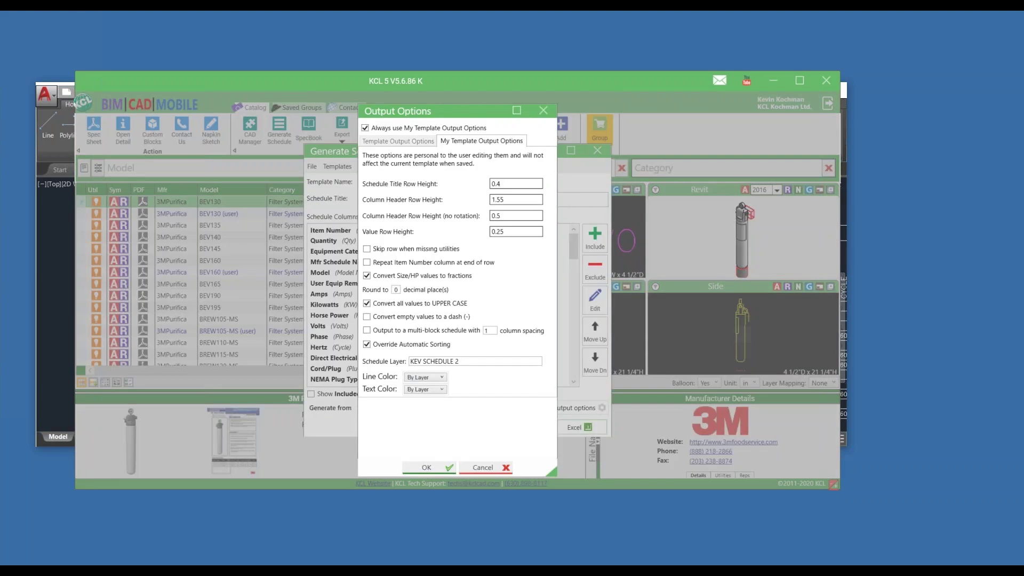
click(432, 379)
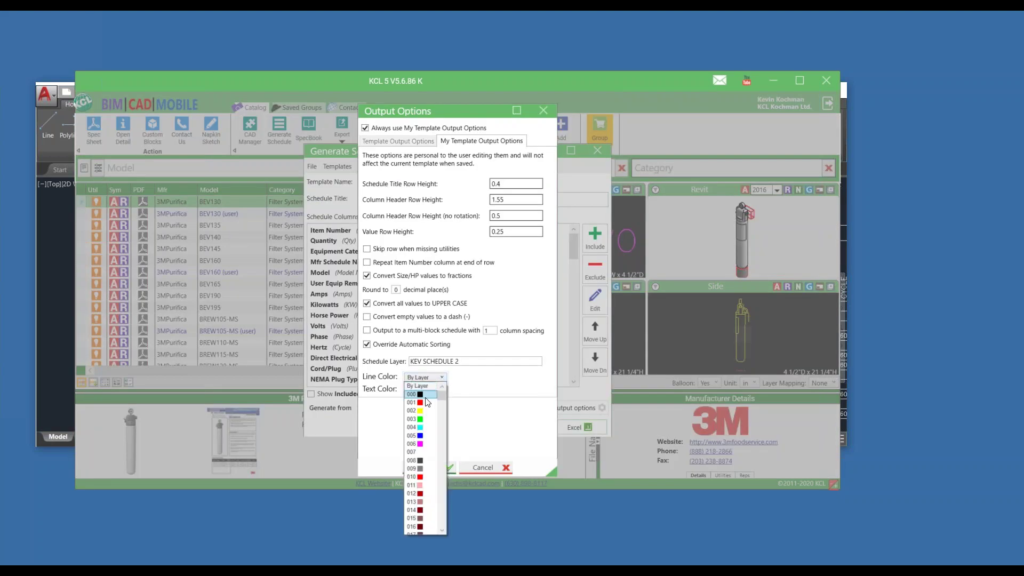
click(425, 403)
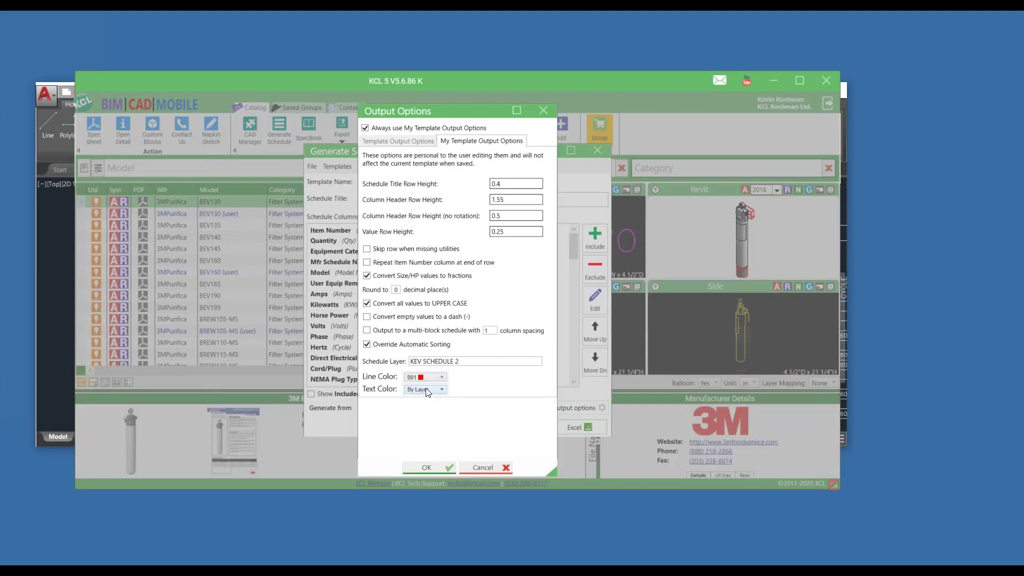
click(426, 388)
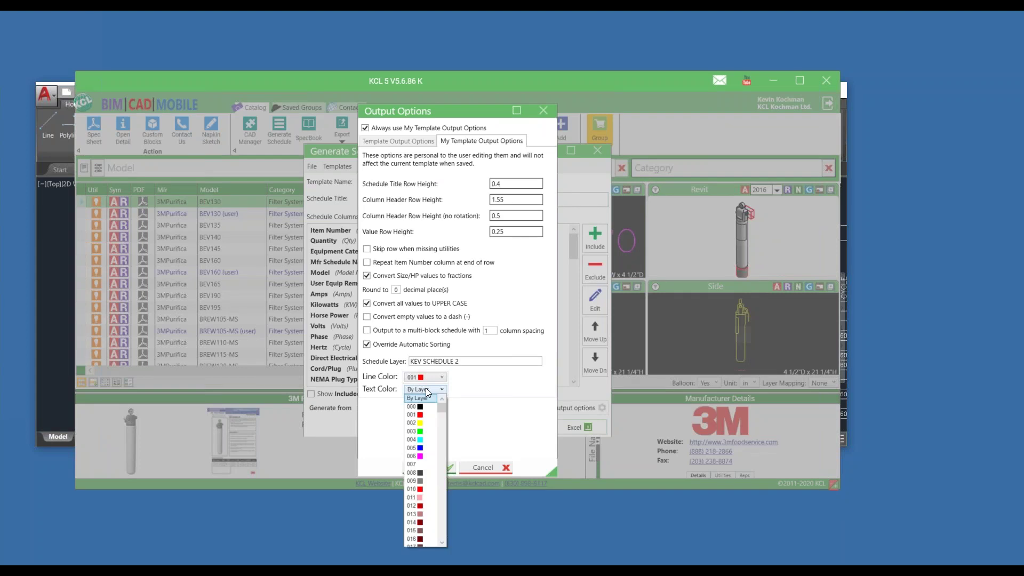
click(425, 456)
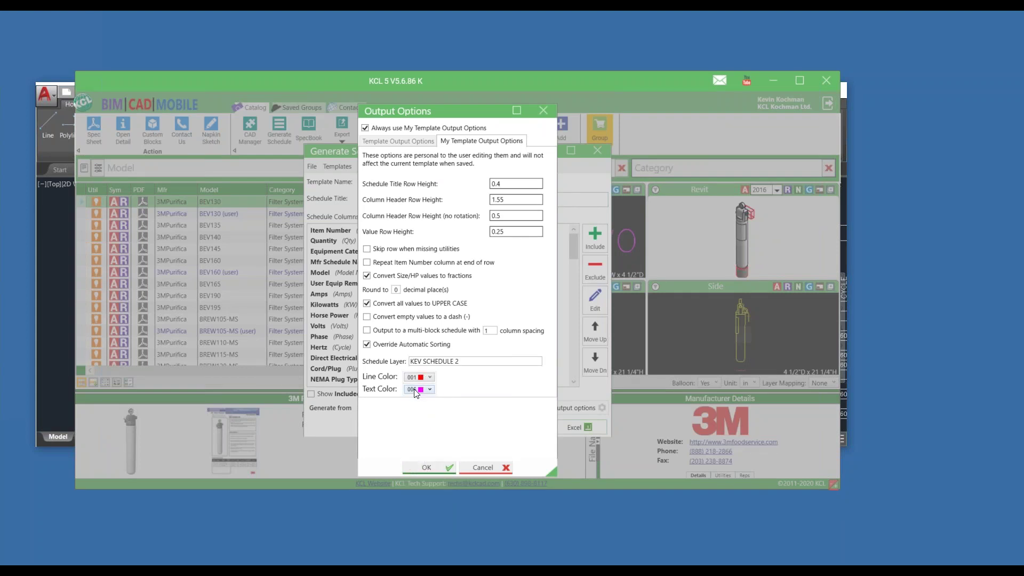
click(426, 467)
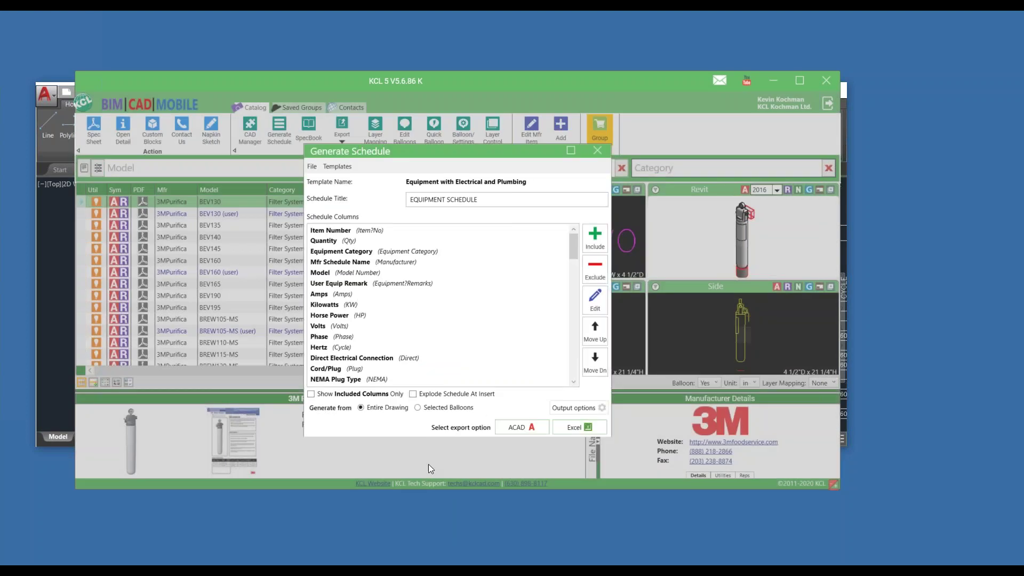
click(516, 427)
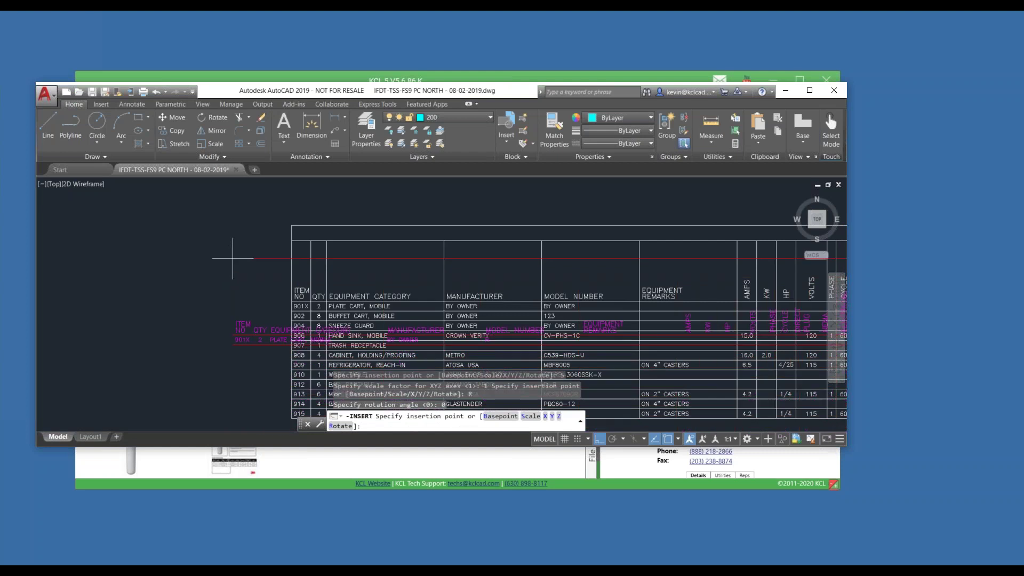
Step: Insert the red-and-magenta schedule above the first table, then switch back to the KCL catalog
scroll(233, 282, down, 3)
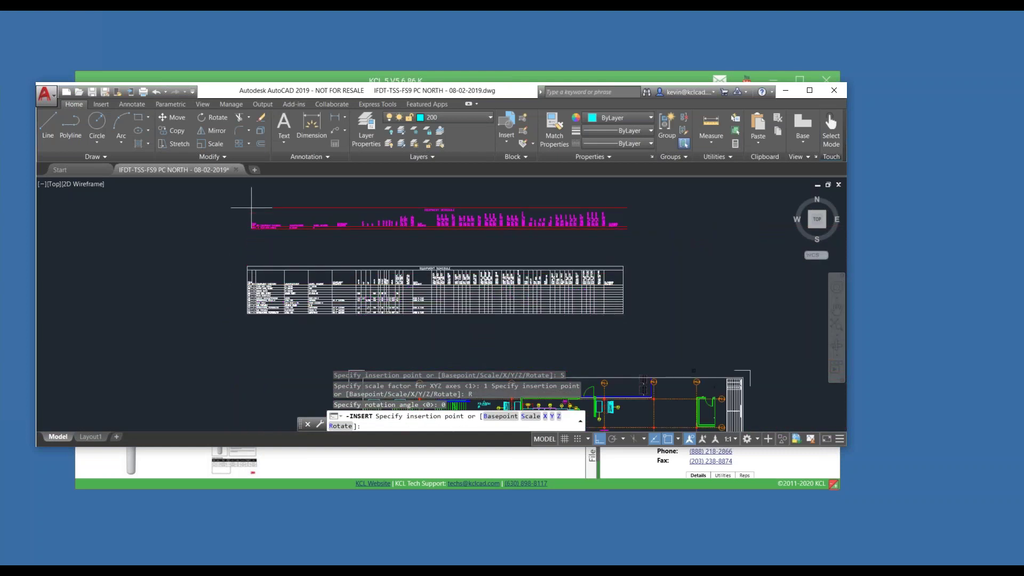
click(252, 205)
scroll(242, 258, up, 7)
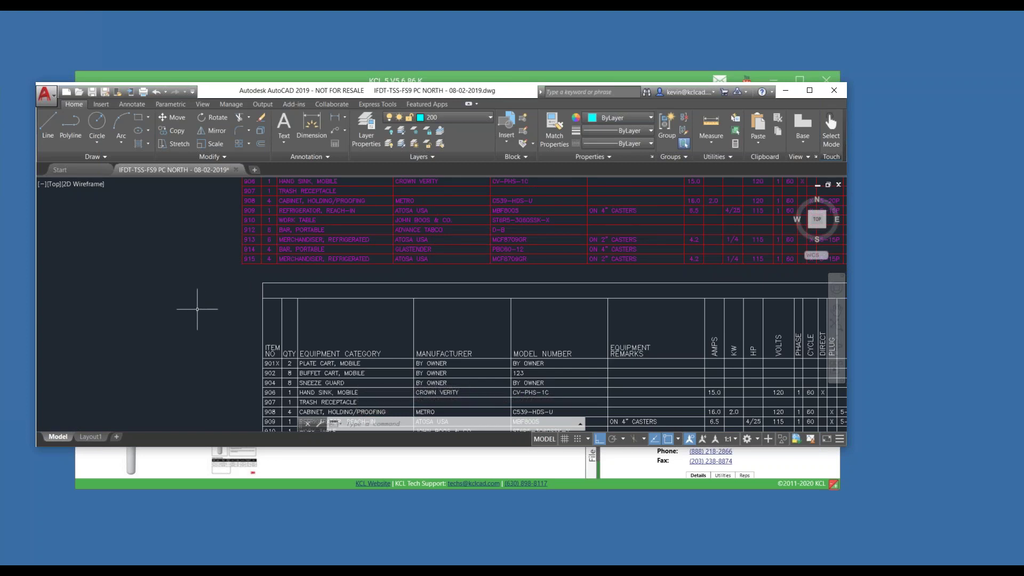
scroll(198, 309, down, 2)
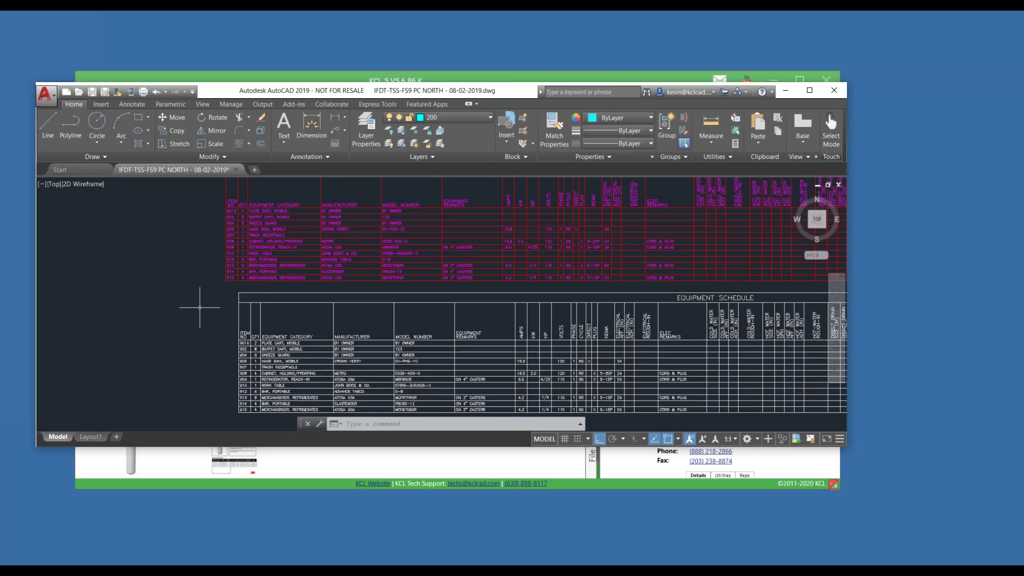
scroll(200, 308, down, 2)
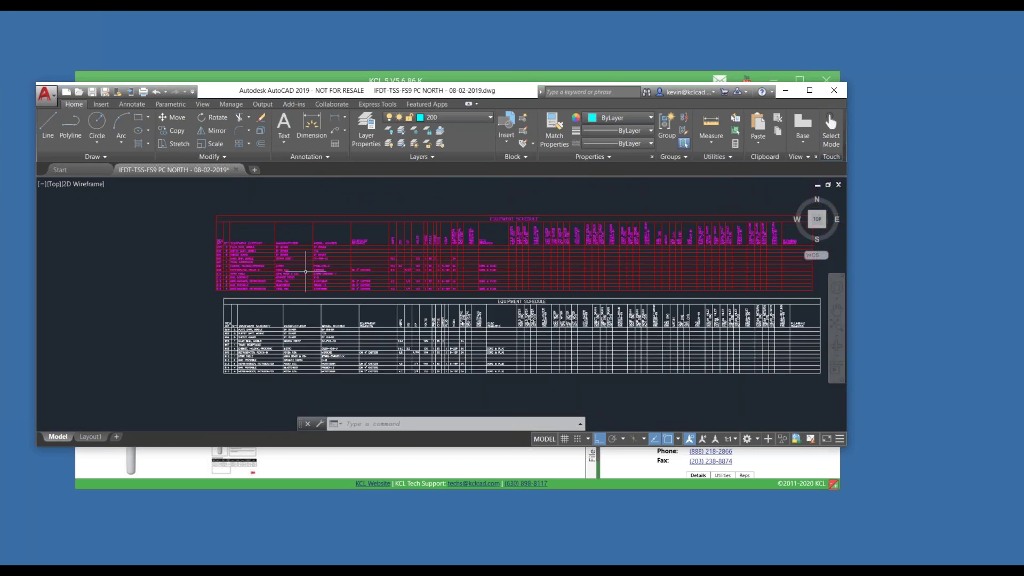
click(302, 78)
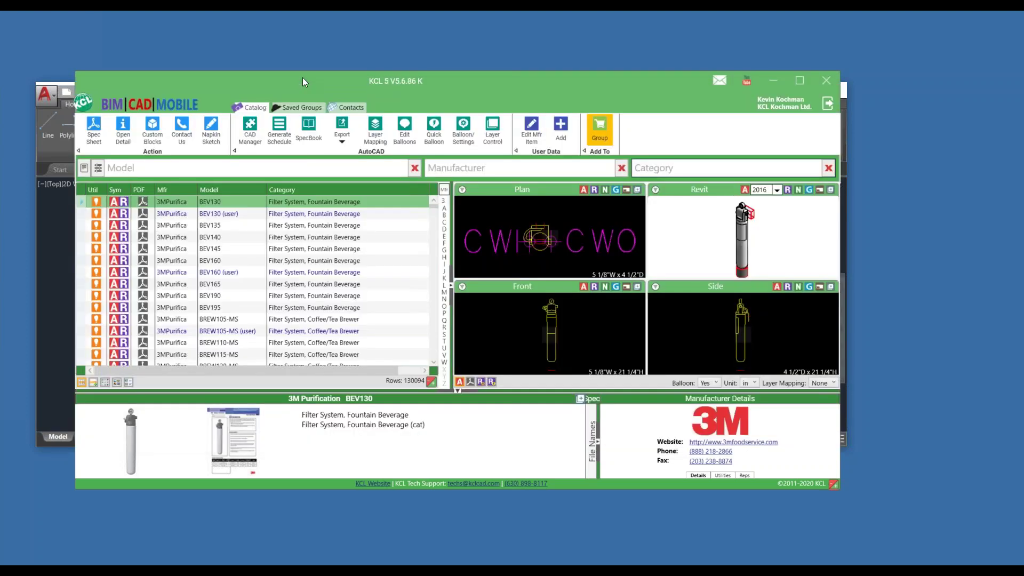
Step: Start a new schedule from the Equipment with Mfr-Model-Remarks template
click(282, 124)
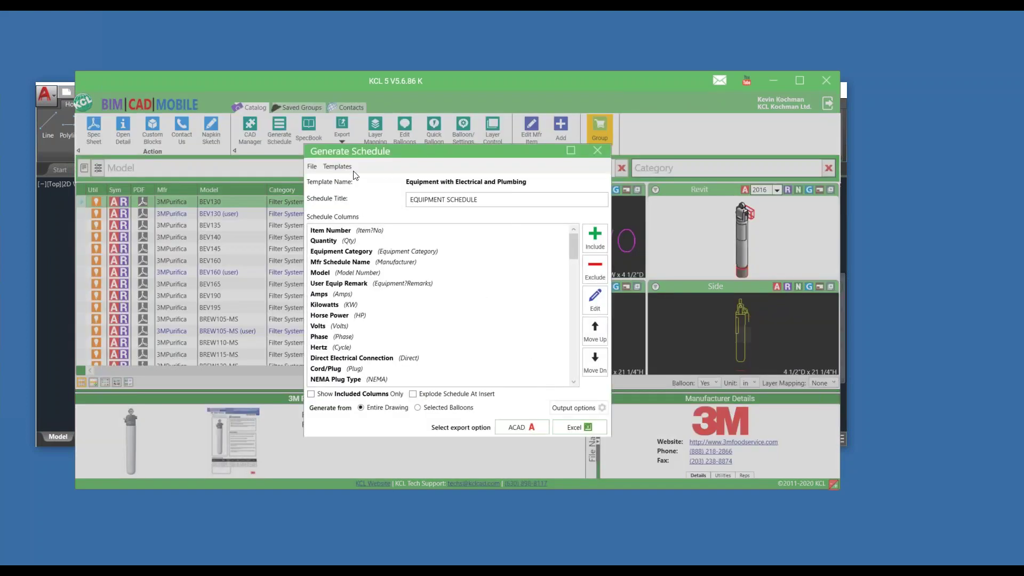
click(341, 166)
mouse_move(290, 181)
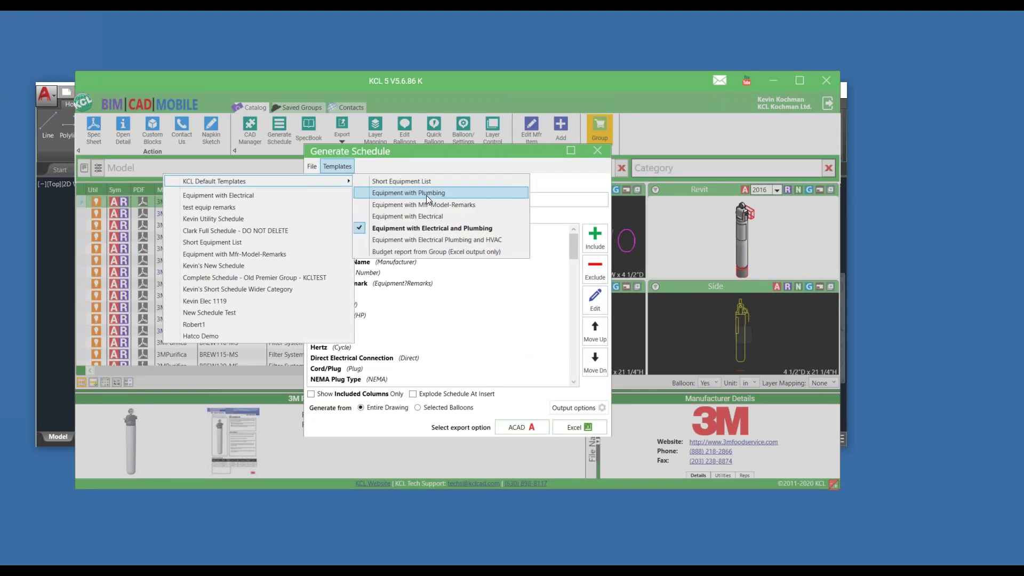
click(428, 205)
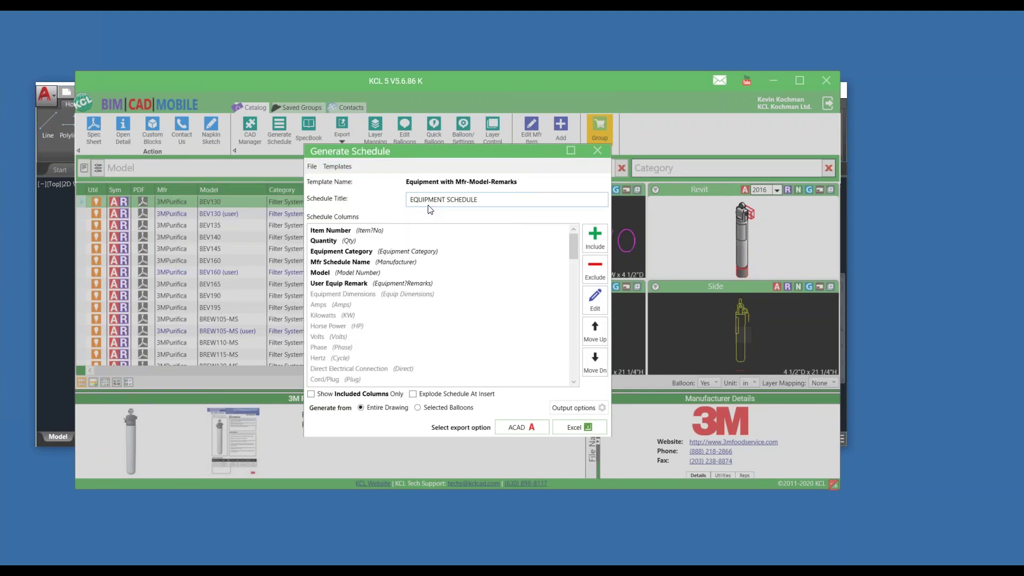
Step: Output the schedule as a multi-block split into 3 schedule blocks and send it to AutoCAD
click(572, 409)
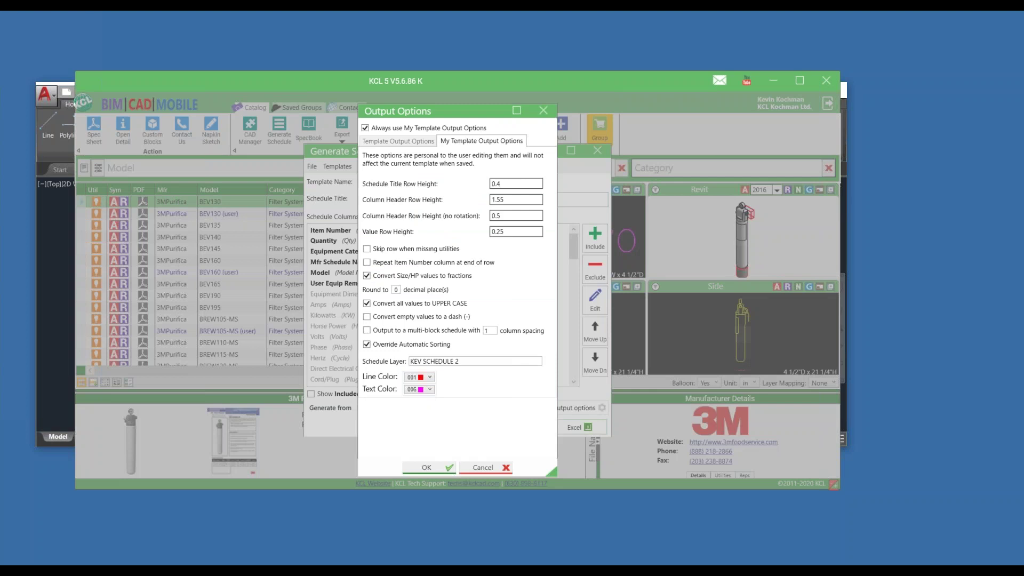
click(367, 330)
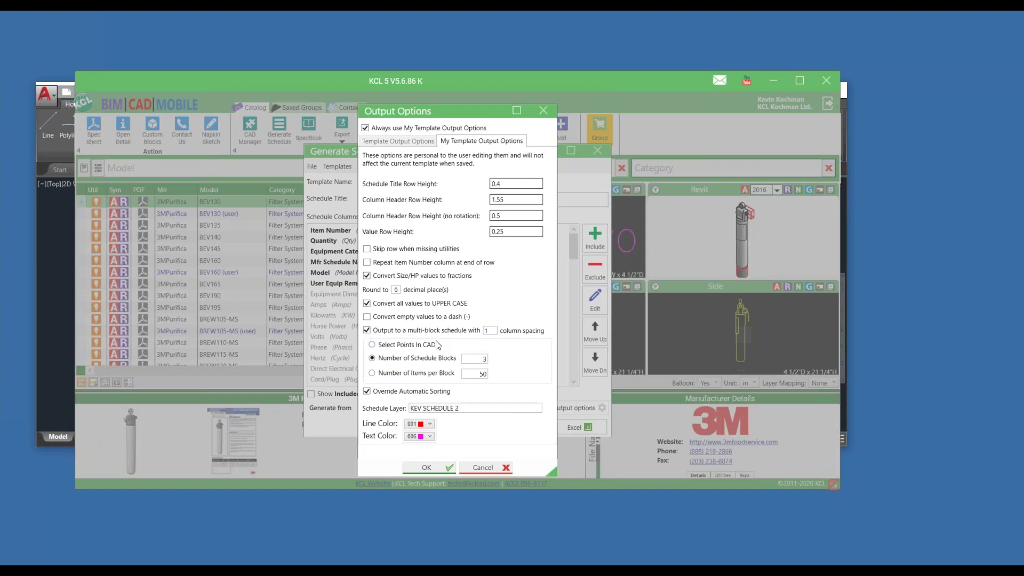
click(397, 347)
click(384, 359)
click(430, 468)
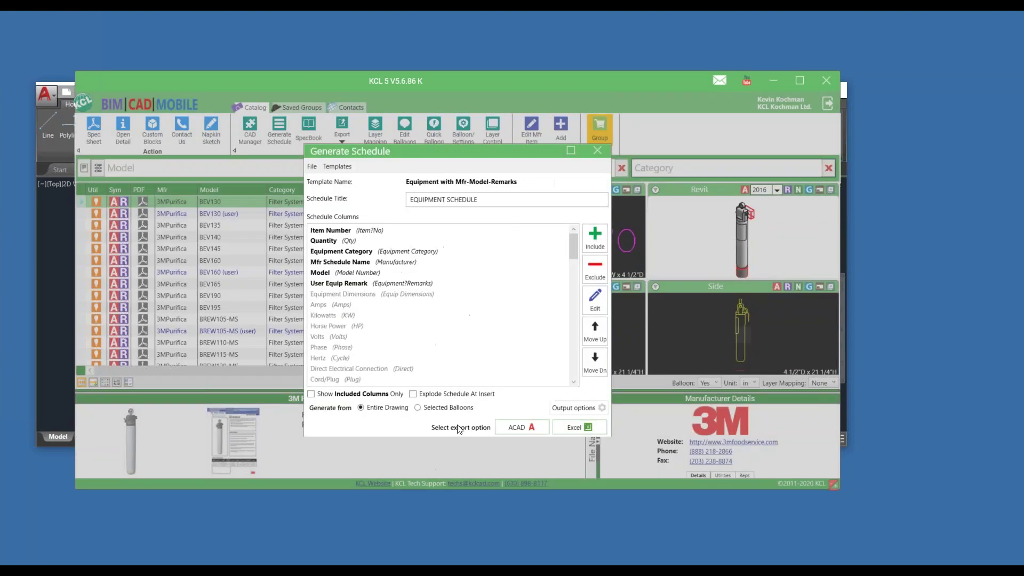
click(515, 429)
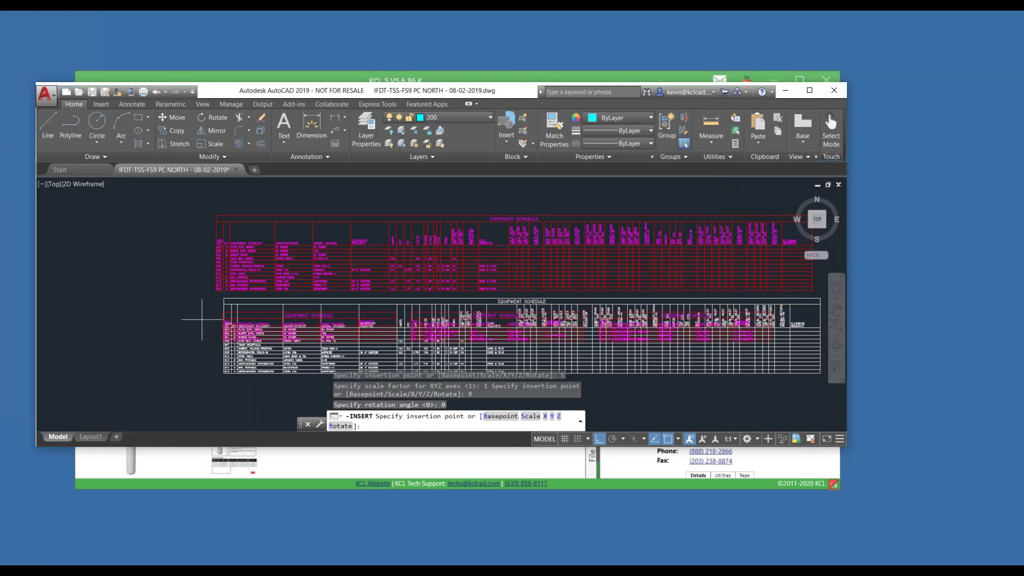
Step: Insert the three Mfr-Model-Remarks schedule blocks side by side above the earlier tables
scroll(192, 304, down, 5)
scroll(190, 298, up, 3)
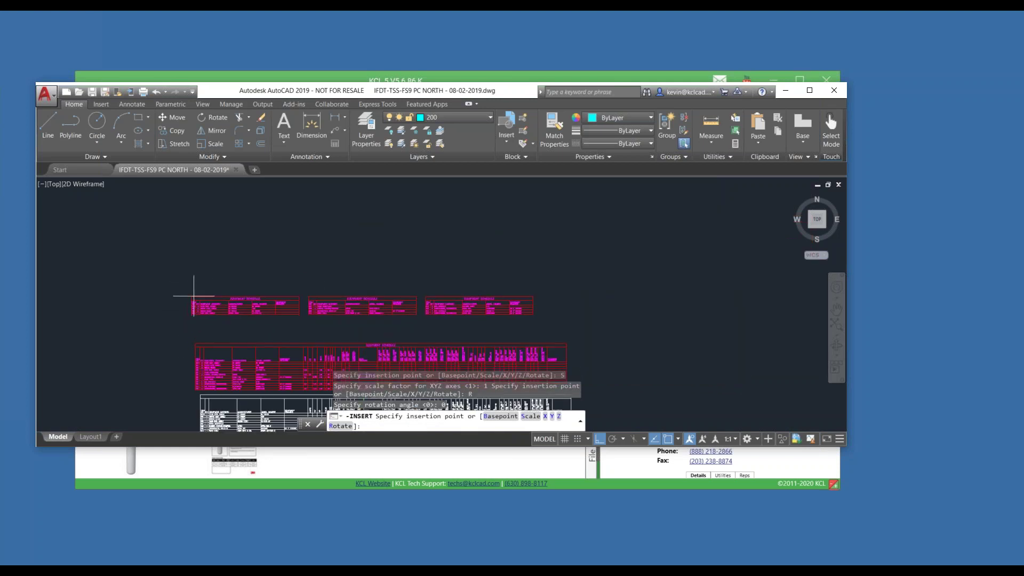
scroll(193, 296, up, 3)
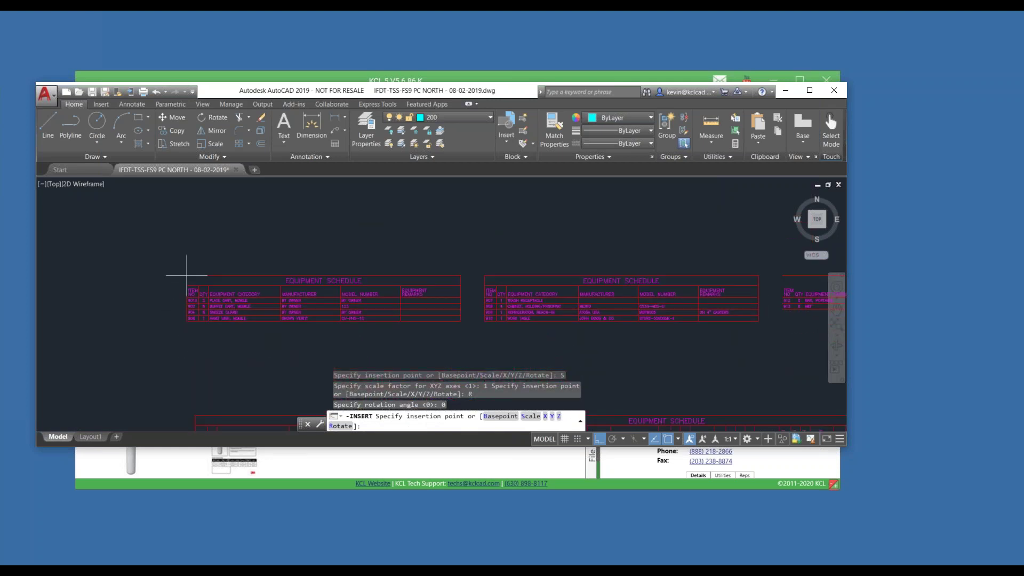
click(143, 263)
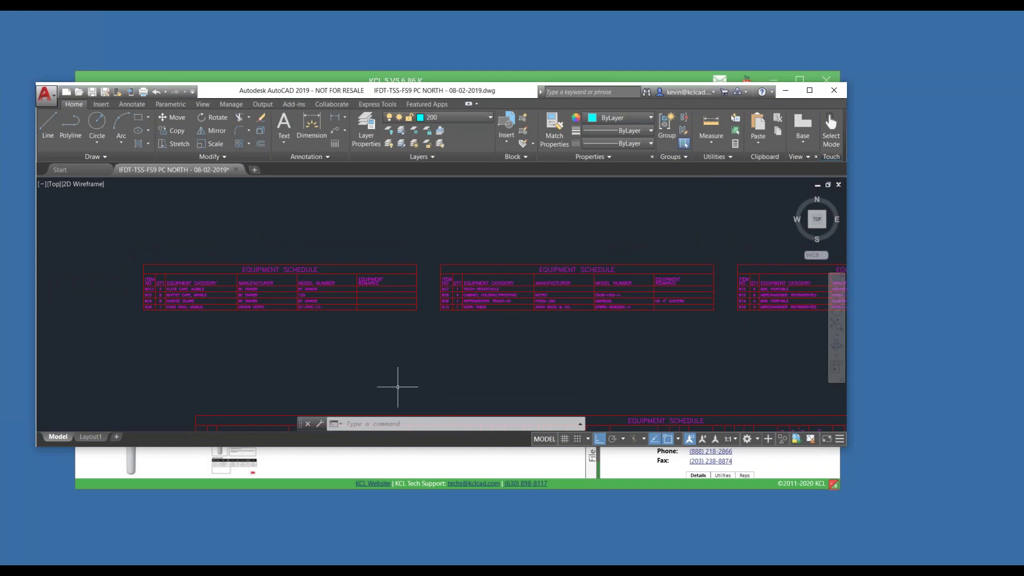
Step: Regenerate the schedule with 7 items per block instead of 50 and send it to AutoCAD
click(357, 76)
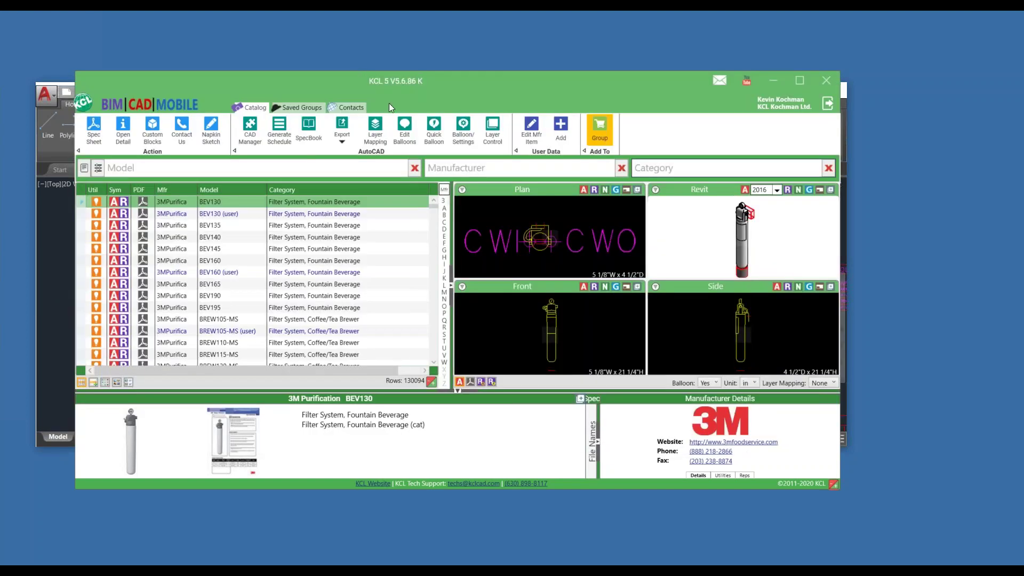
click(283, 126)
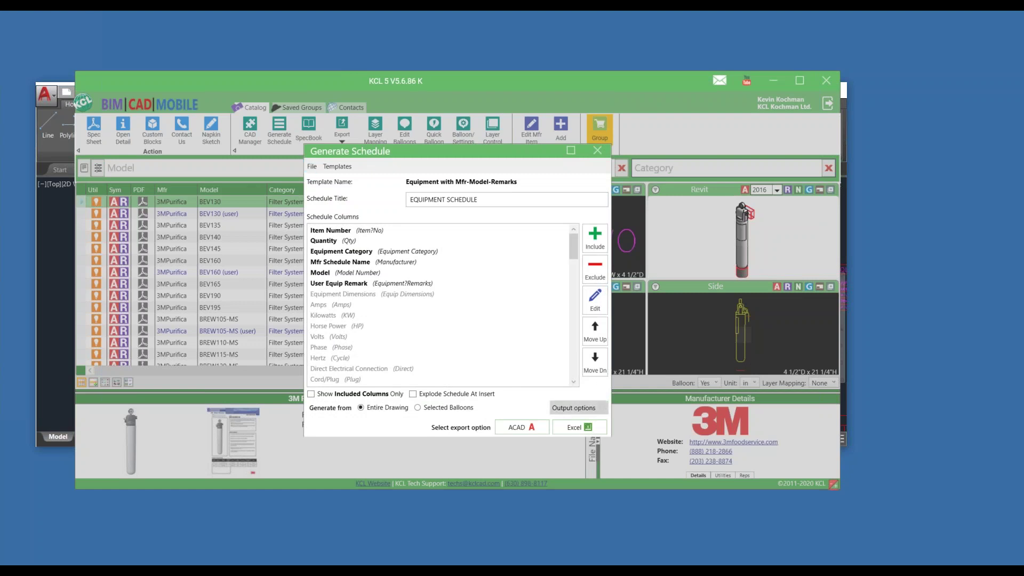
click(578, 408)
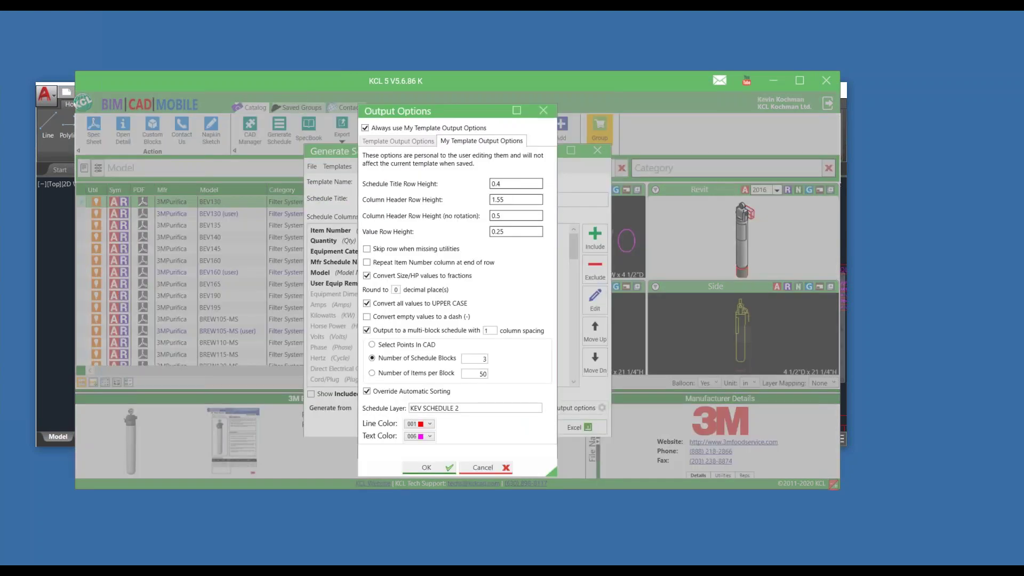
click(397, 376)
drag(472, 373, 497, 373)
text(7)
click(428, 468)
click(520, 426)
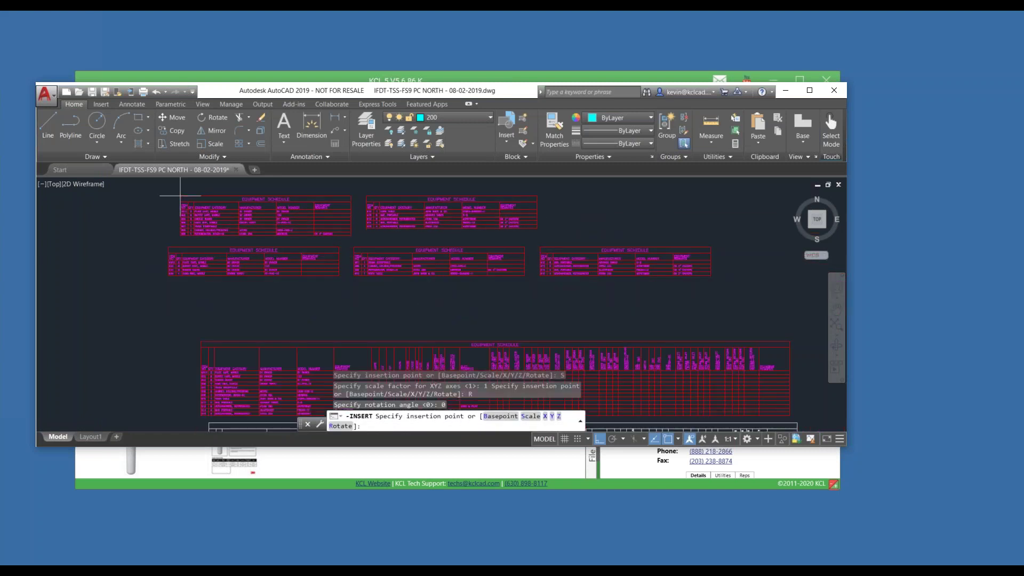
Step: Place the 7-item schedule blocks, inspect their model number and remarks columns, and return to KCL
click(168, 200)
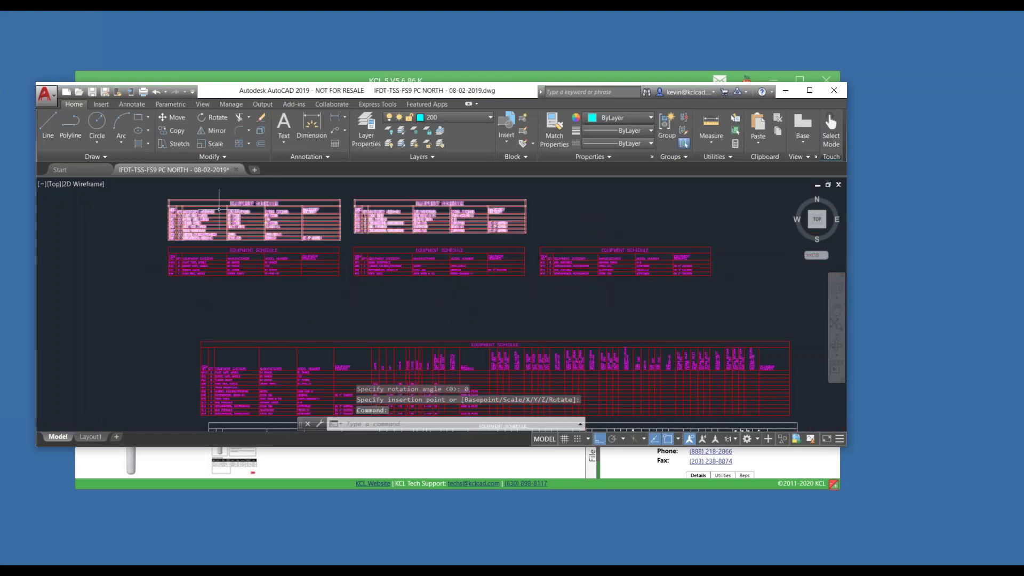
scroll(151, 210, up, 2)
scroll(151, 210, up, 3)
scroll(176, 217, up, 1)
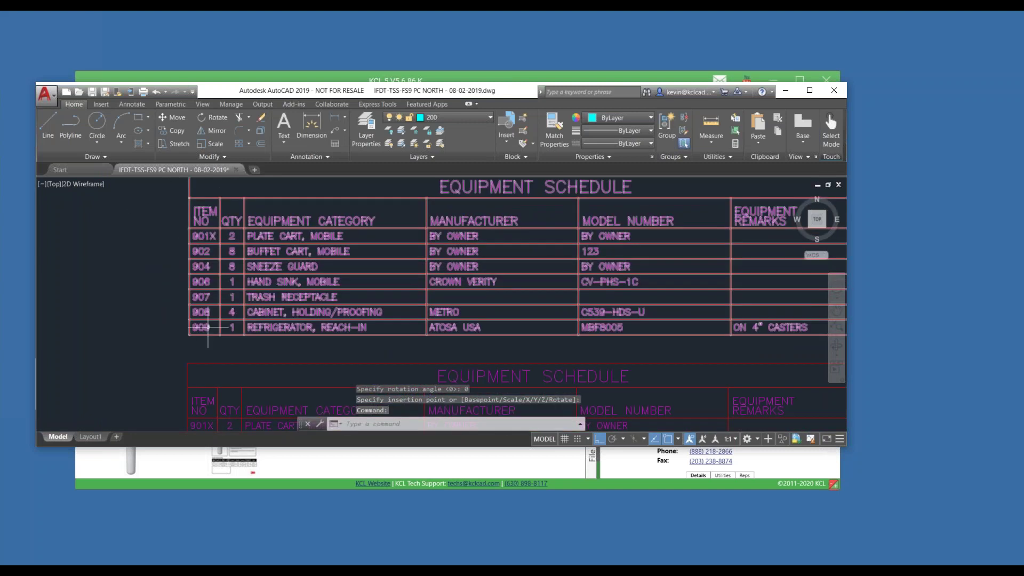
scroll(742, 274, up, 2)
middle_drag(743, 274, 311, 281)
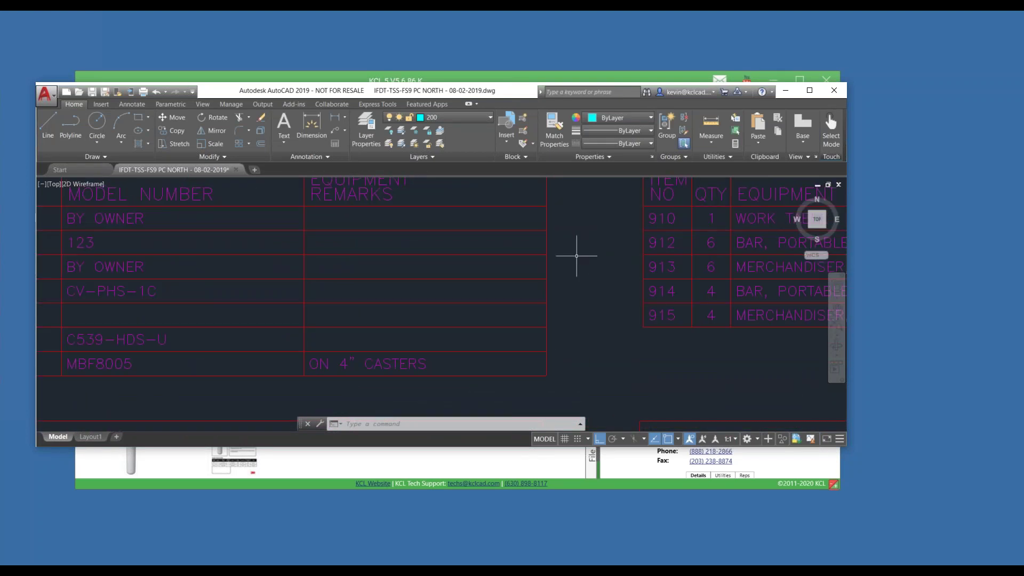
scroll(567, 256, down, 4)
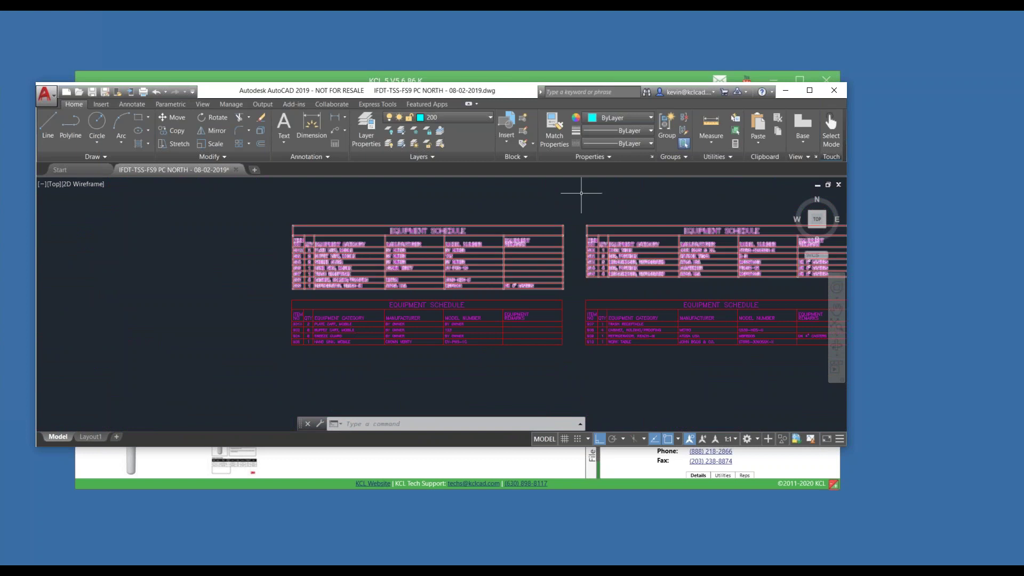
click(388, 78)
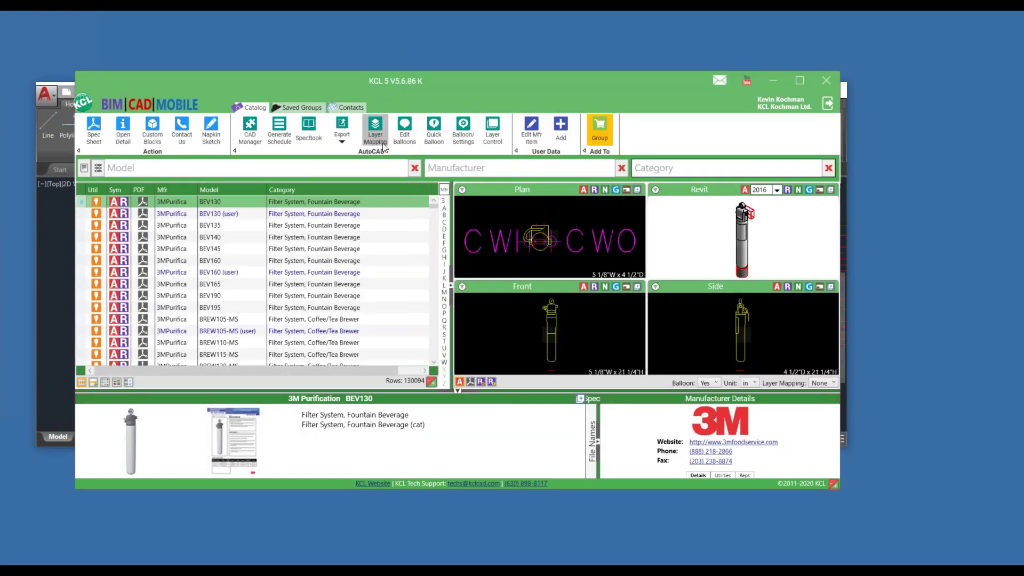
Step: Reopen Generate Schedule and review its output options, closing them without changes
click(279, 130)
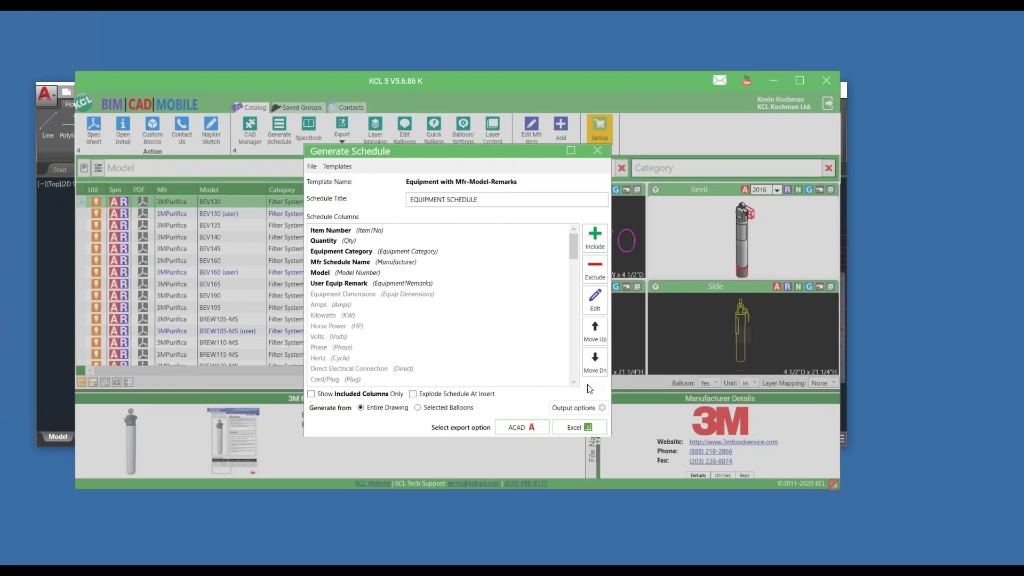
click(571, 408)
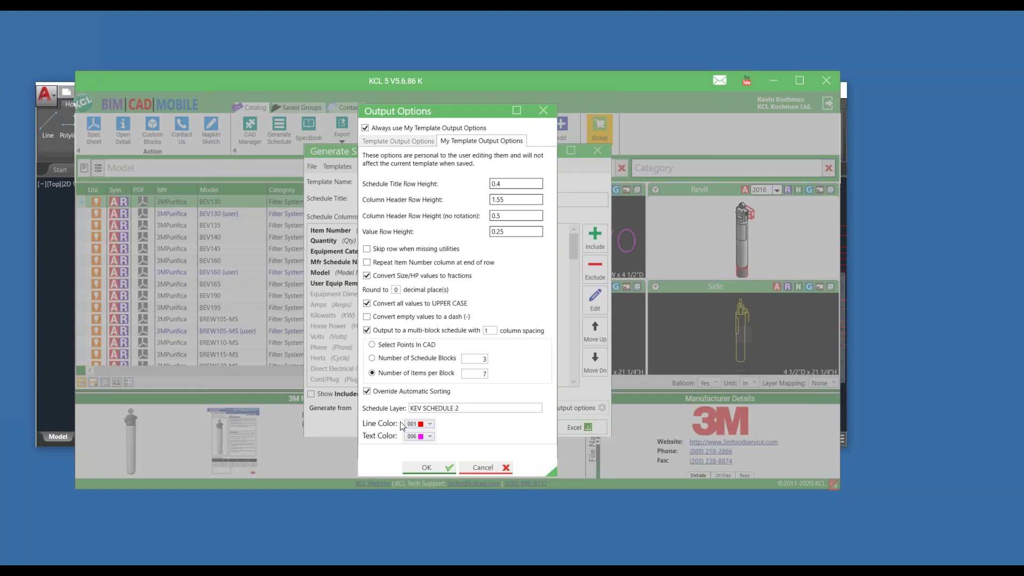
click(477, 468)
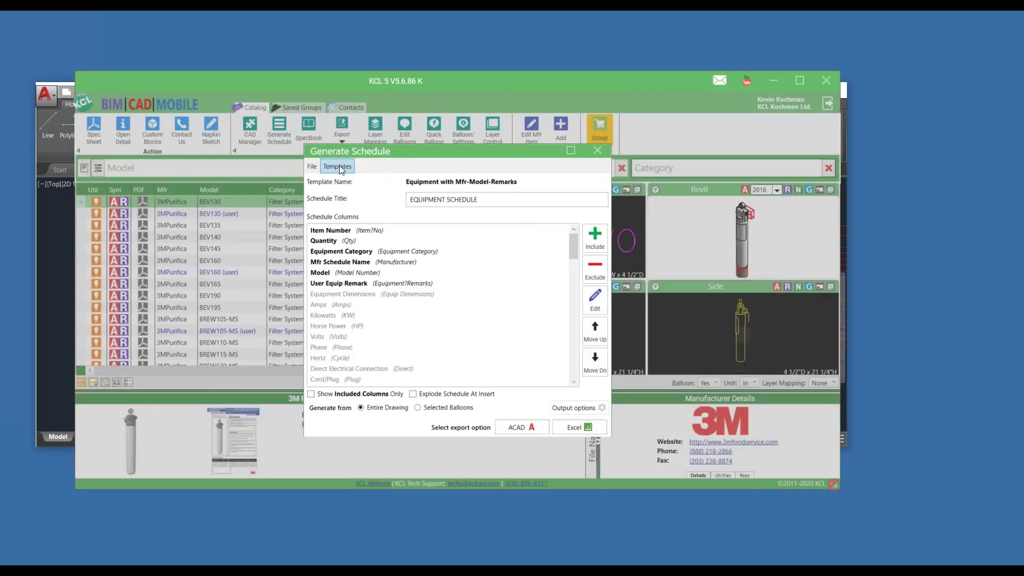
Step: Choose 'Budget report from Group (Excel output only)' from KCL Default Templates, adding List Price
click(339, 167)
mouse_move(314, 182)
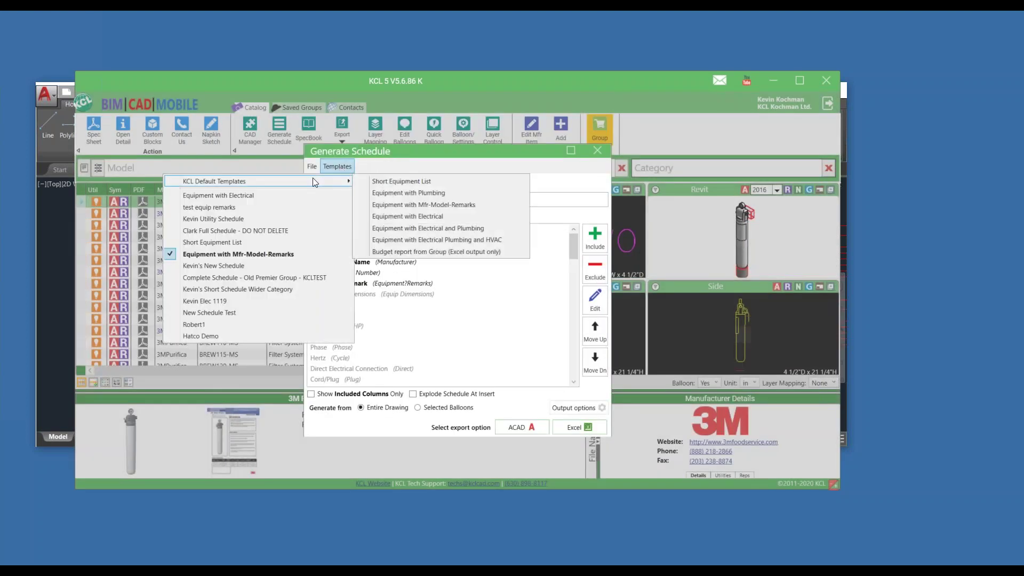
click(404, 251)
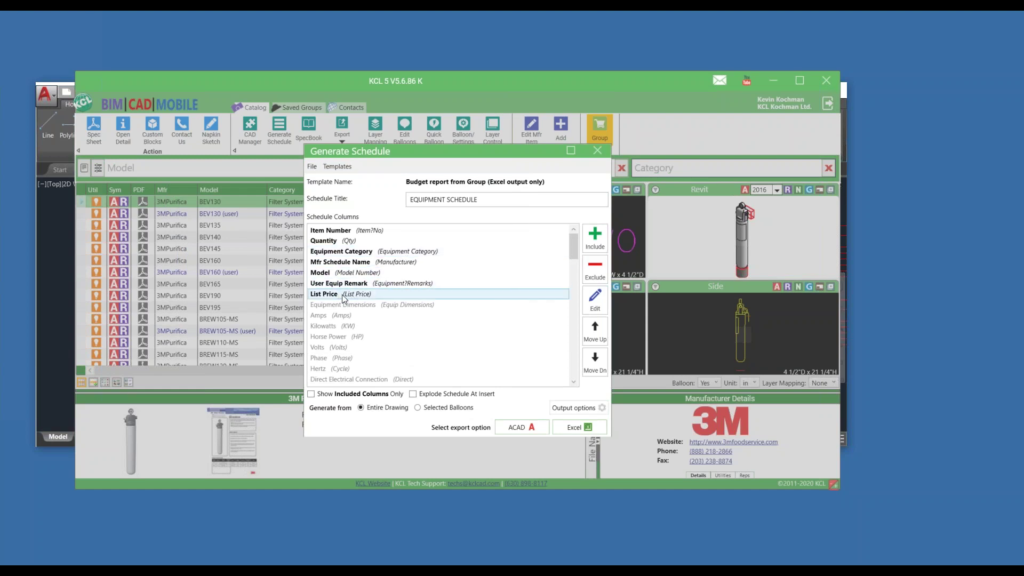
Step: Save the budget report to an Excel file named 'demo' on the Desktop
click(577, 429)
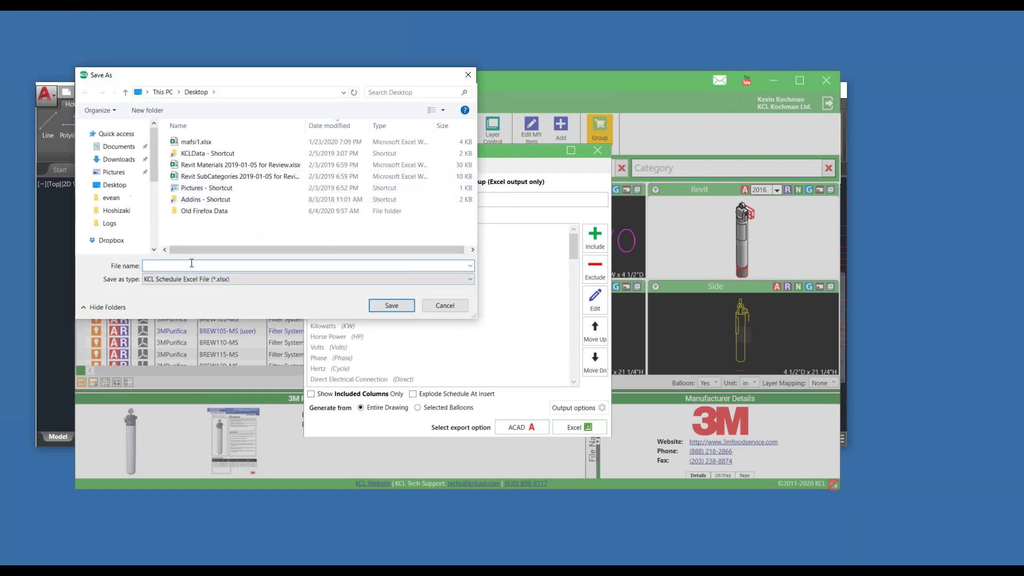
text(demo)
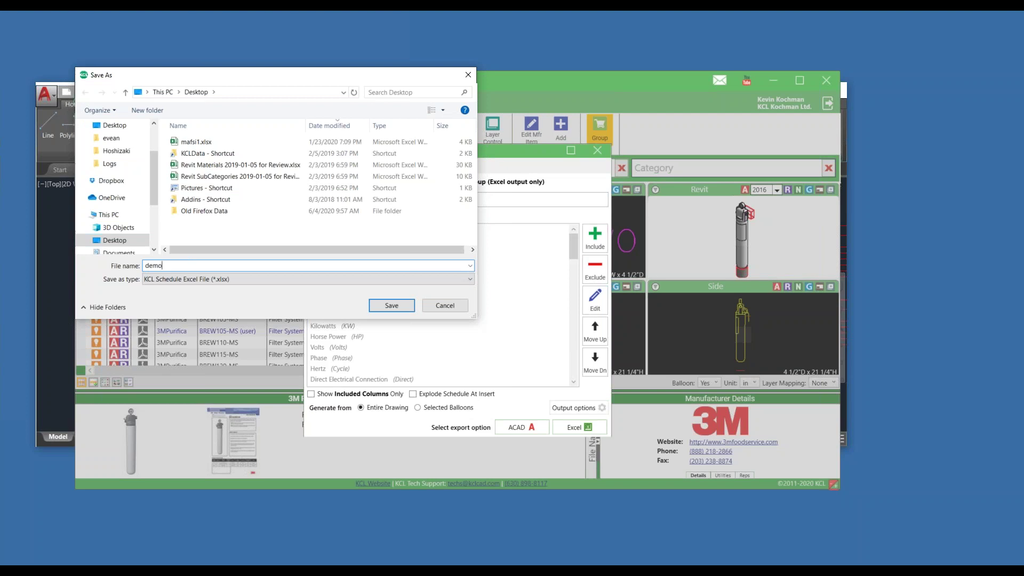
key(Return)
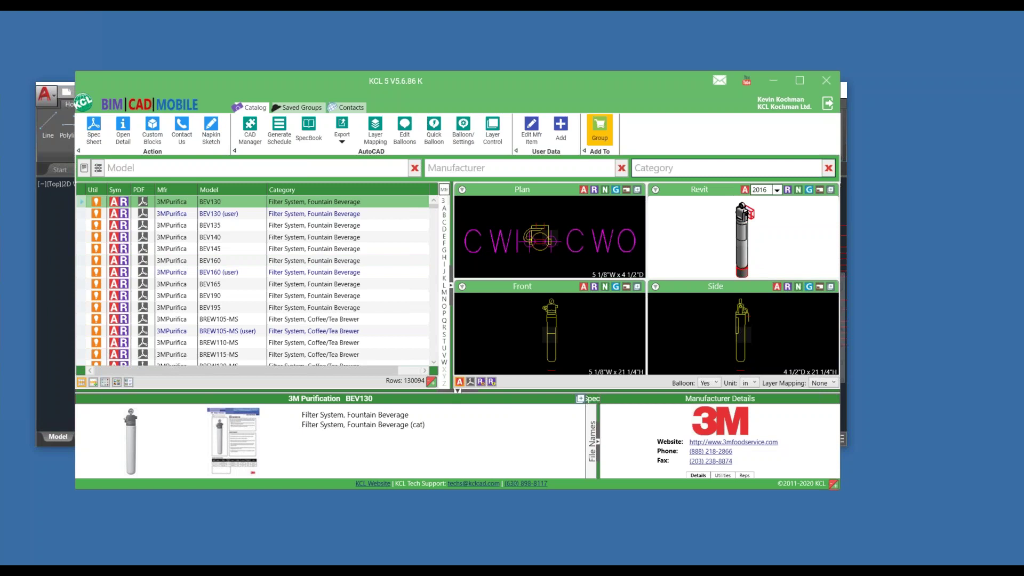
drag(779, 285, 724, 114)
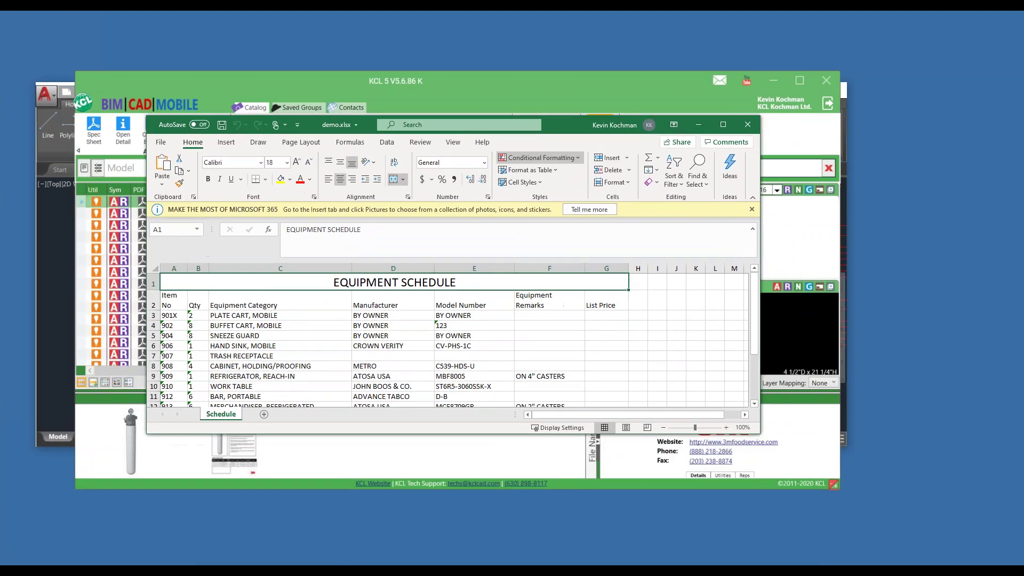
scroll(604, 347, down, 1)
scroll(604, 347, up, 1)
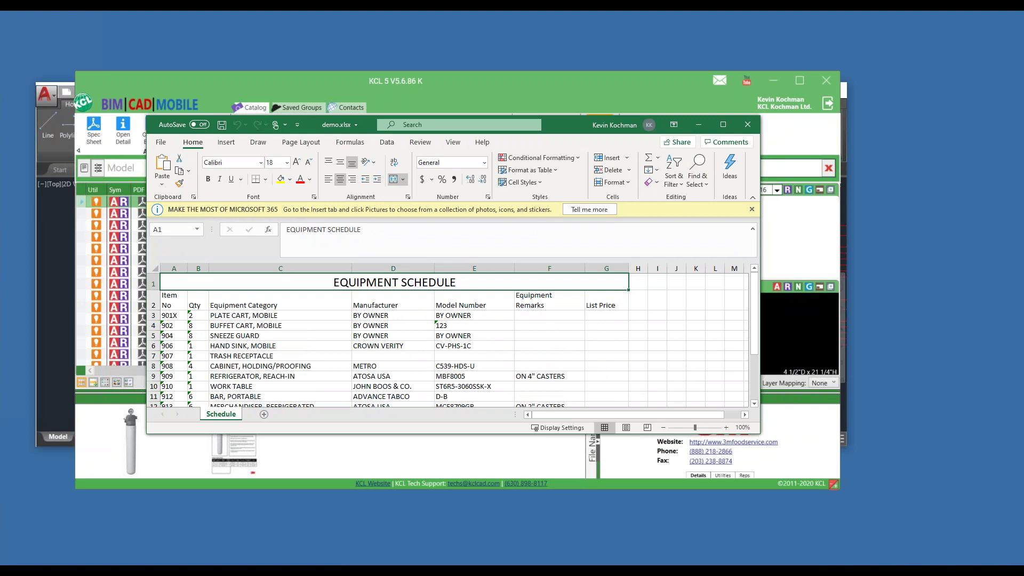
click(723, 124)
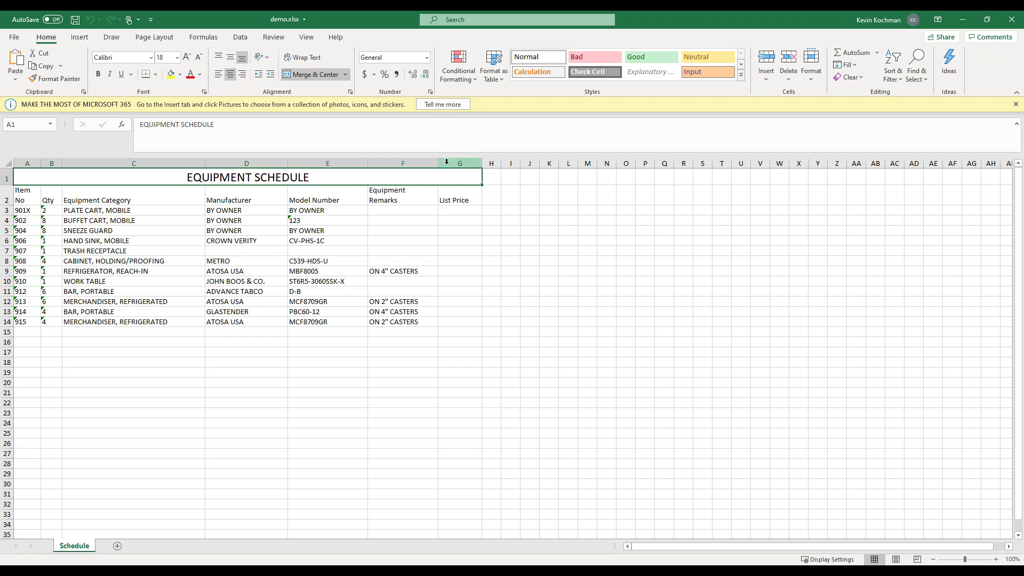
click(962, 19)
Step: View BEV135's List Price in the Edit Mfr Item editor, then cancel without saving
click(328, 227)
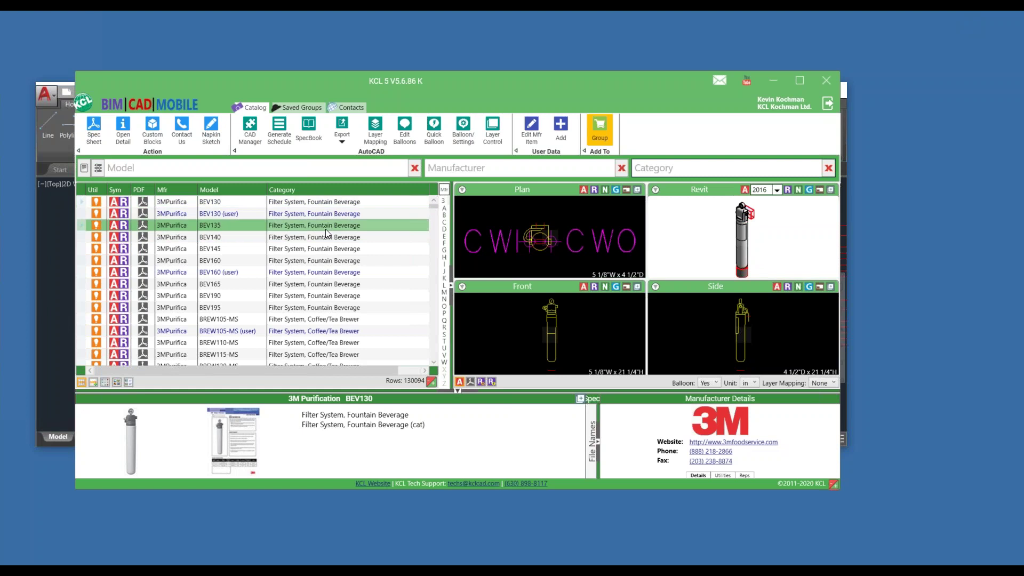
click(531, 128)
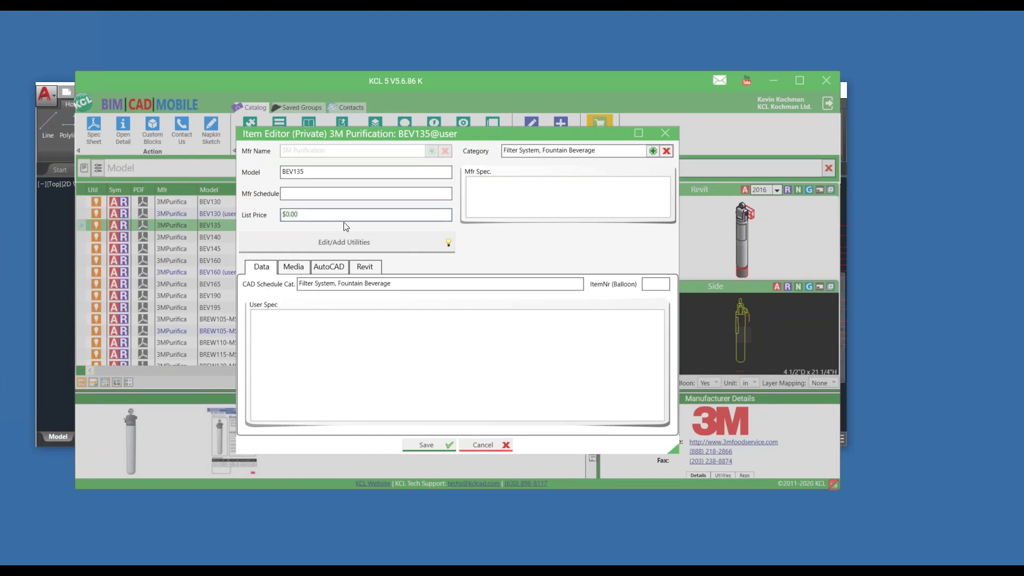
click(488, 448)
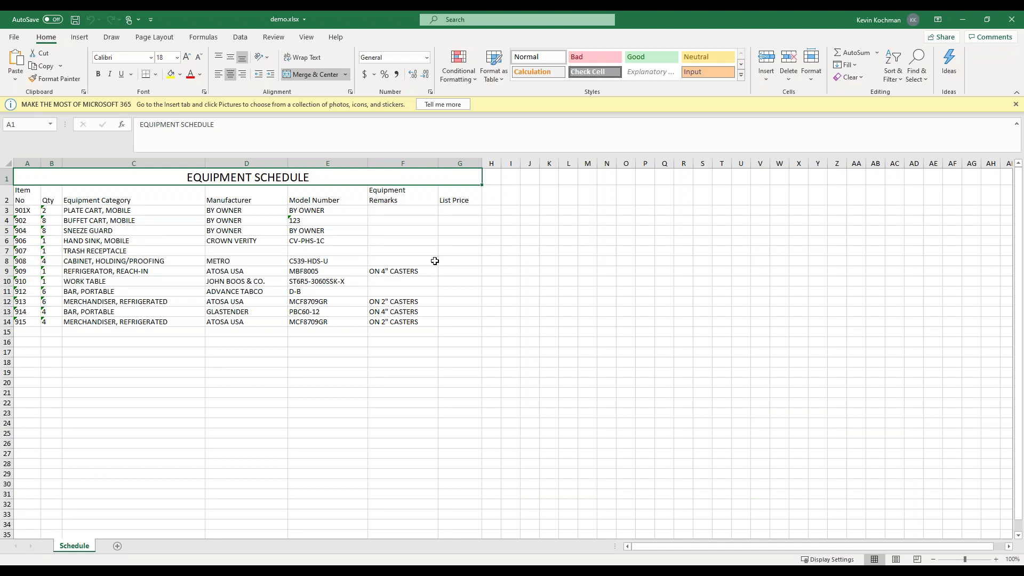
Step: Restore down the demo.xlsx Excel window and close it
click(987, 20)
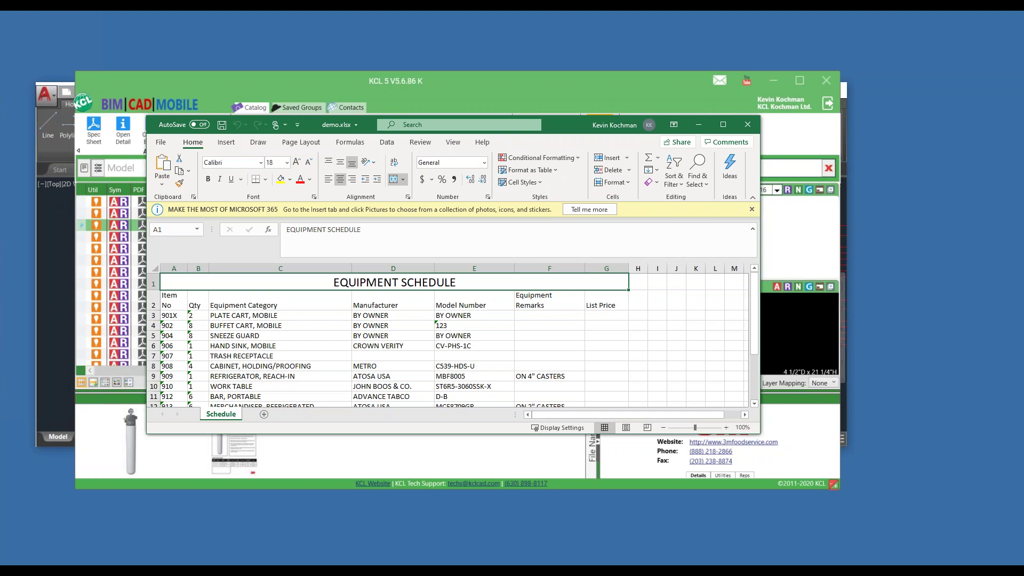
click(747, 126)
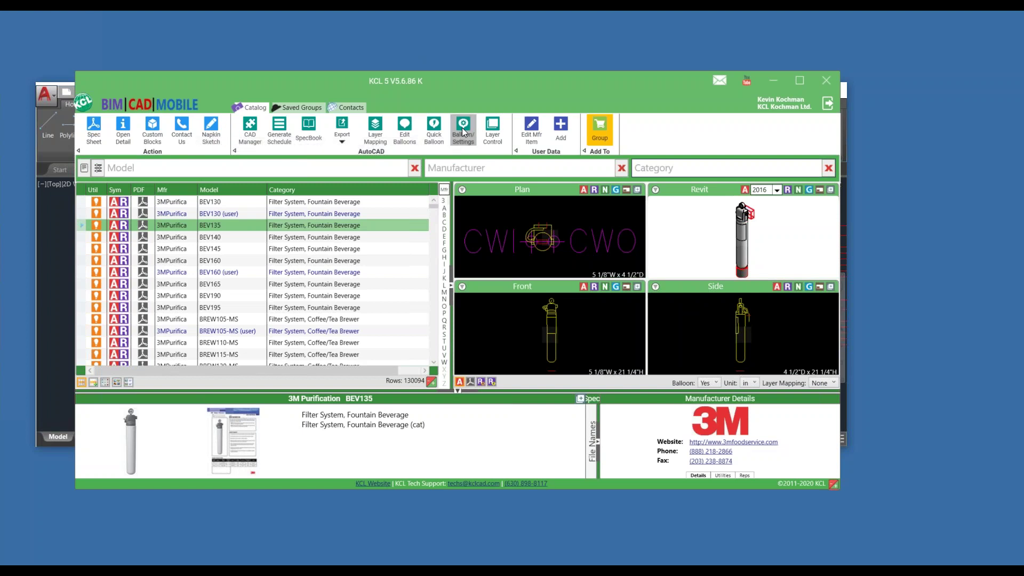
Step: Review the Program tab of the Balloon/Settings dialog and cancel without changes
click(462, 127)
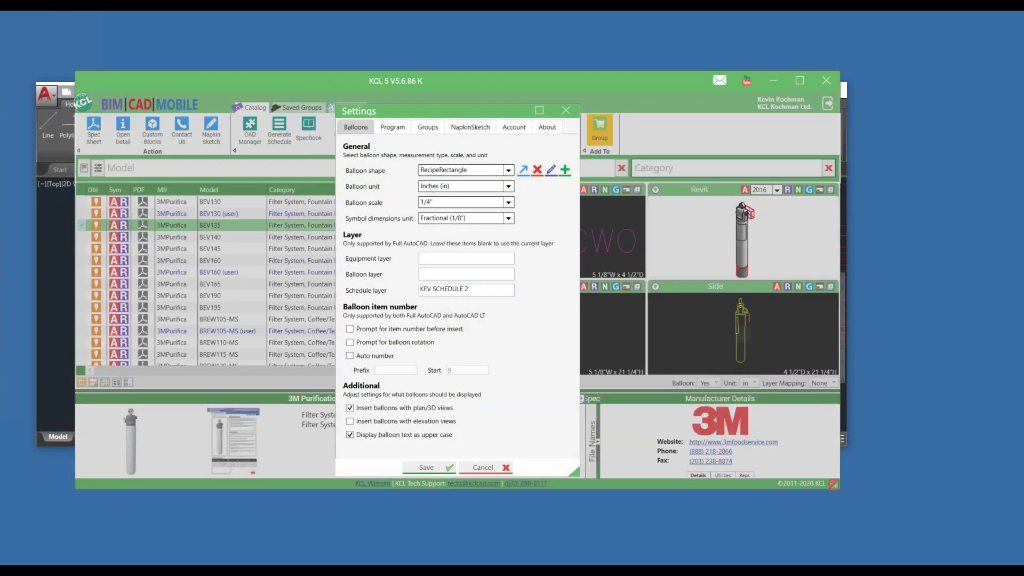
click(393, 128)
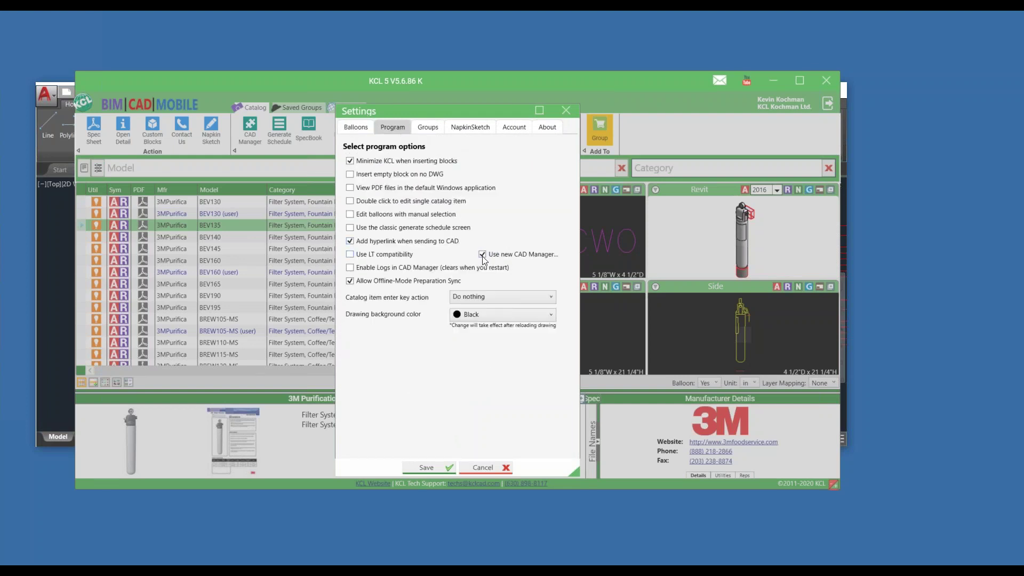
click(482, 467)
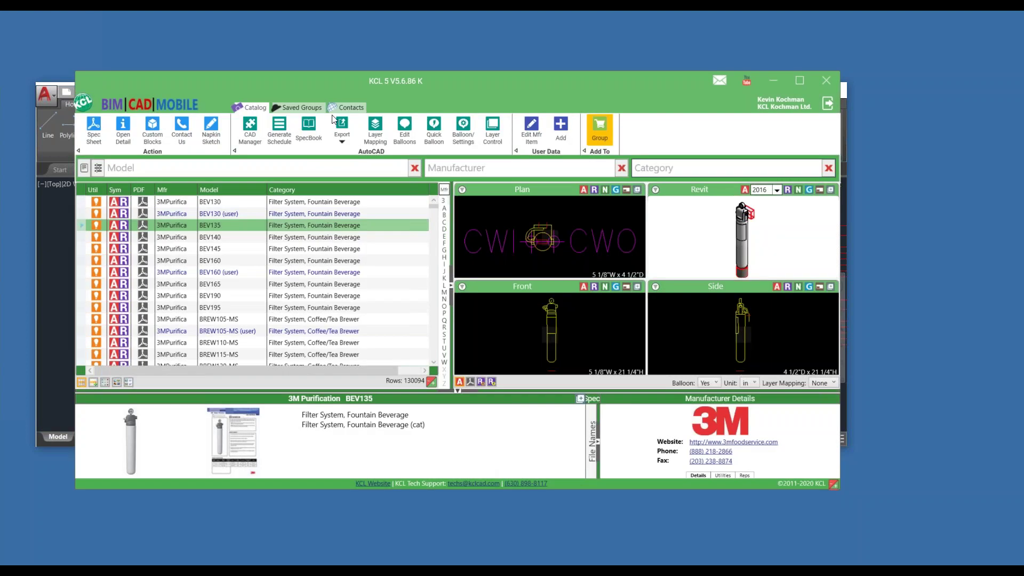
Step: Try Bug Report as the Contact Us subject, cancel, then open KCL's YouTube channel
click(177, 120)
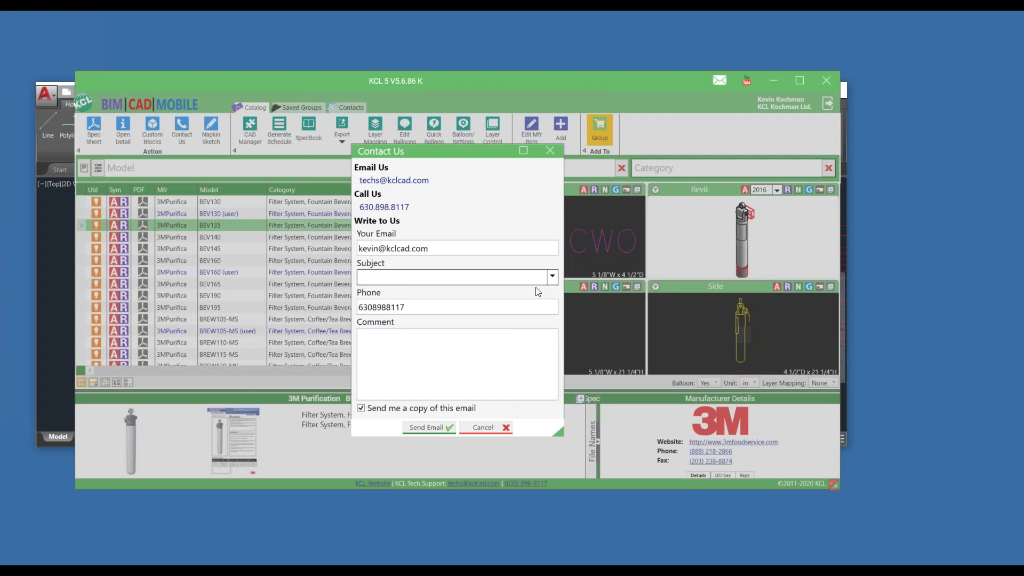
click(553, 276)
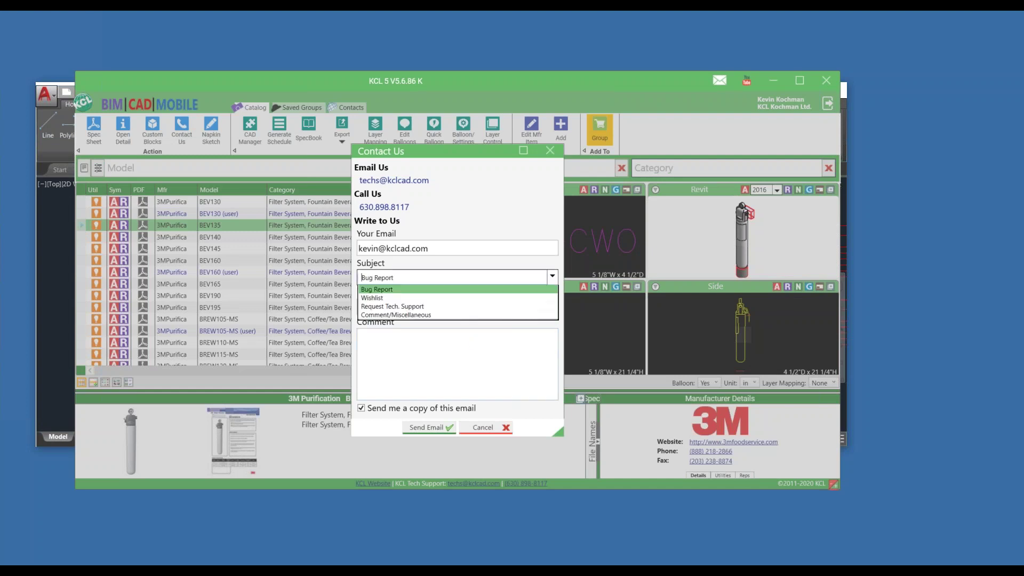
click(509, 289)
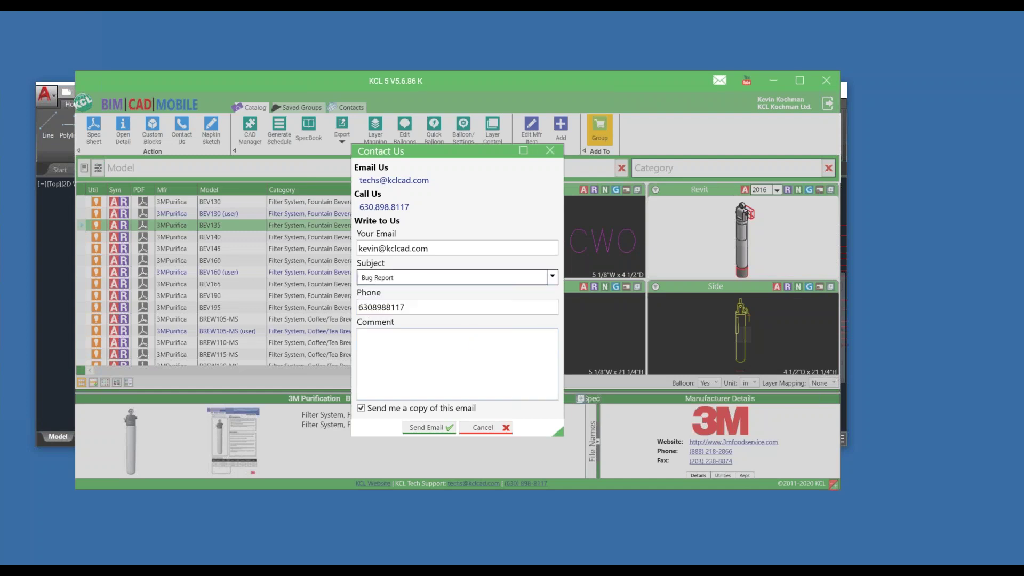
click(491, 427)
click(746, 83)
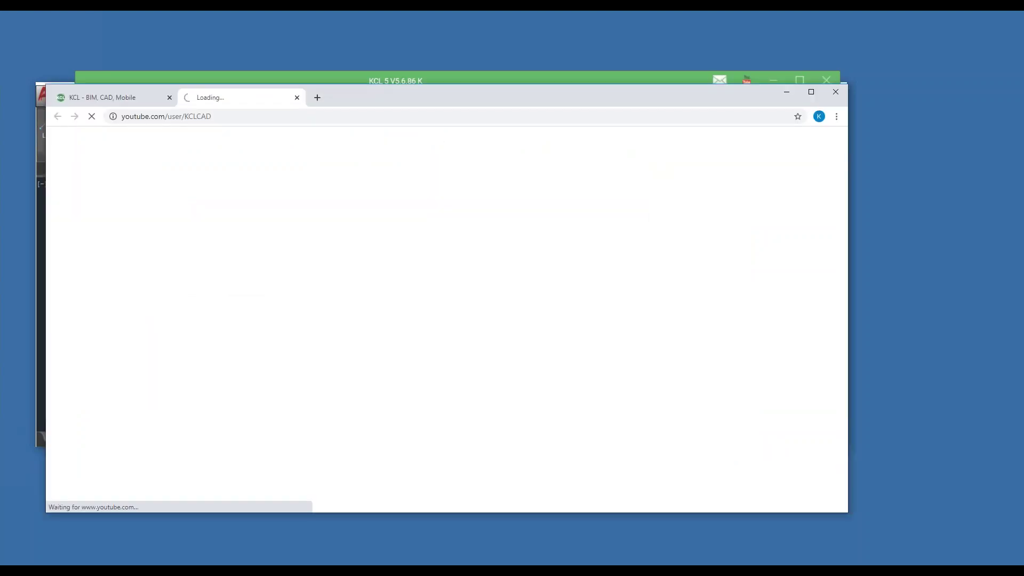
Step: Show KCLCAD's Videos tab and scroll through uploads like KCL's Revit Toolbar Tutorial
drag(389, 88, 389, 123)
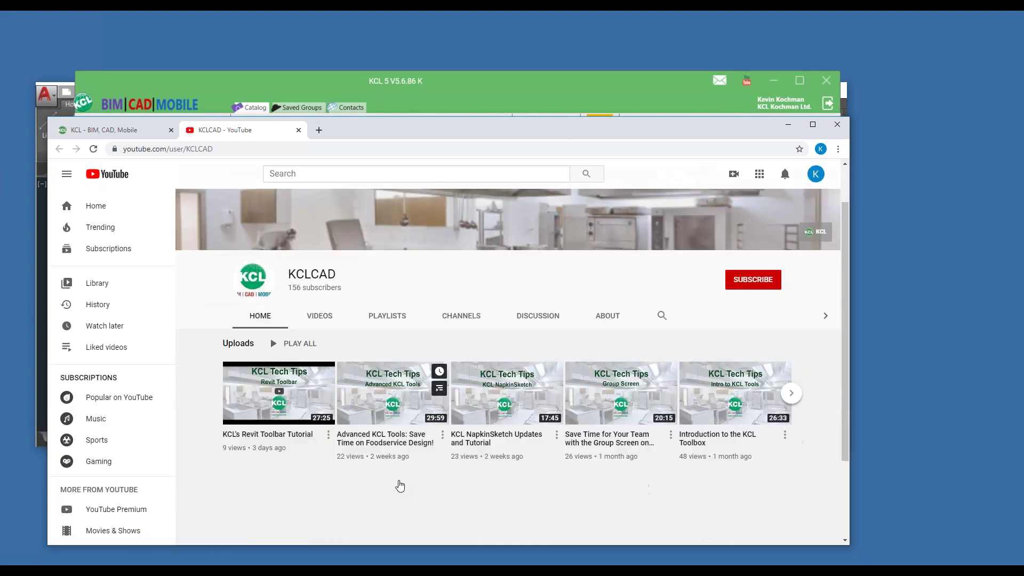
scroll(397, 482, down, 1)
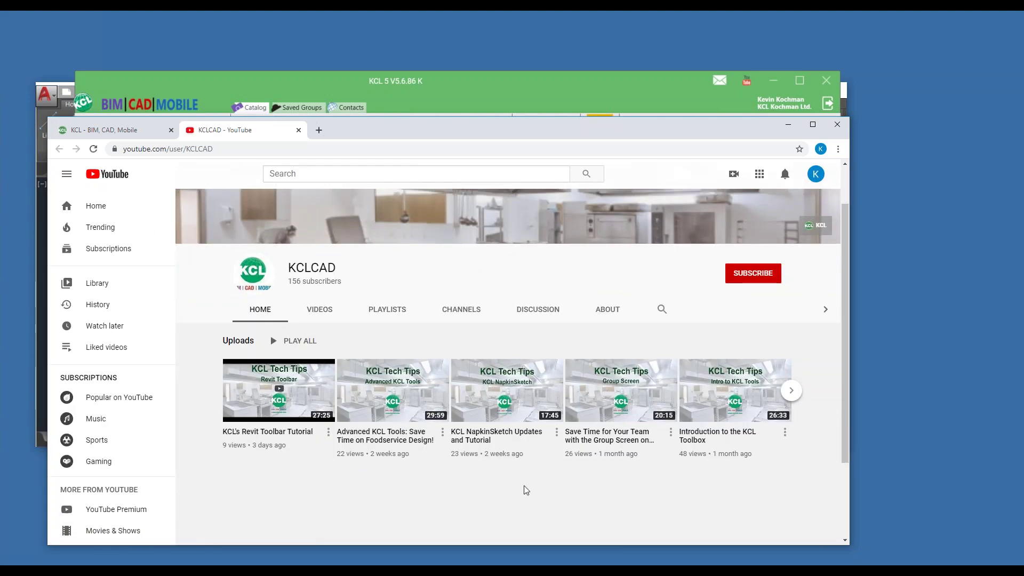
click(320, 311)
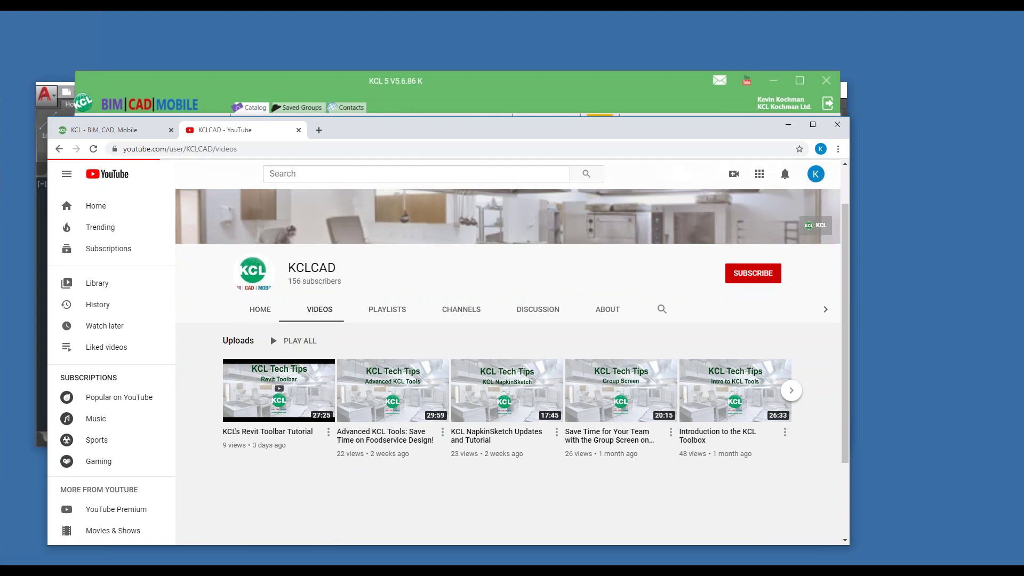
scroll(433, 402, down, 3)
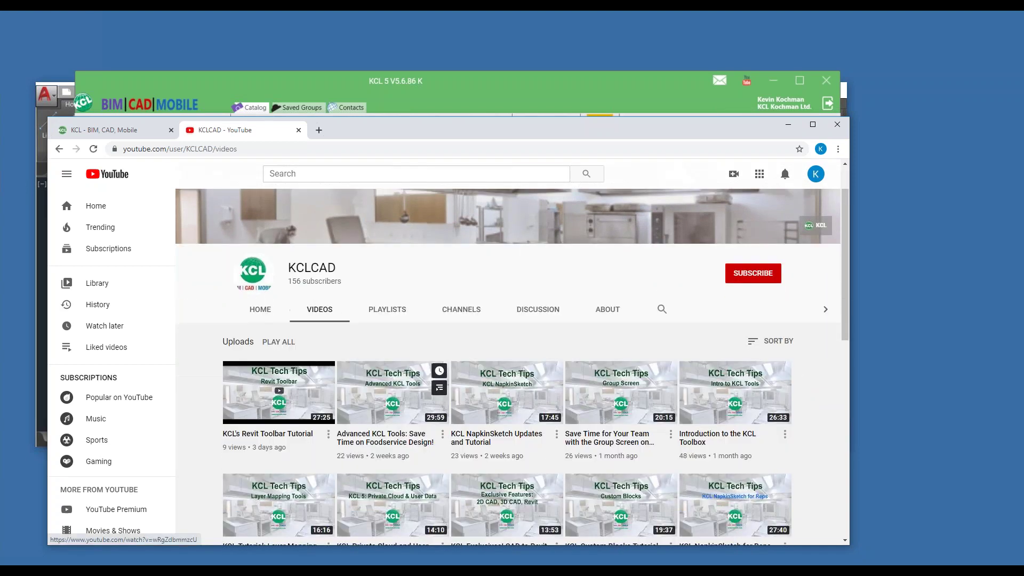